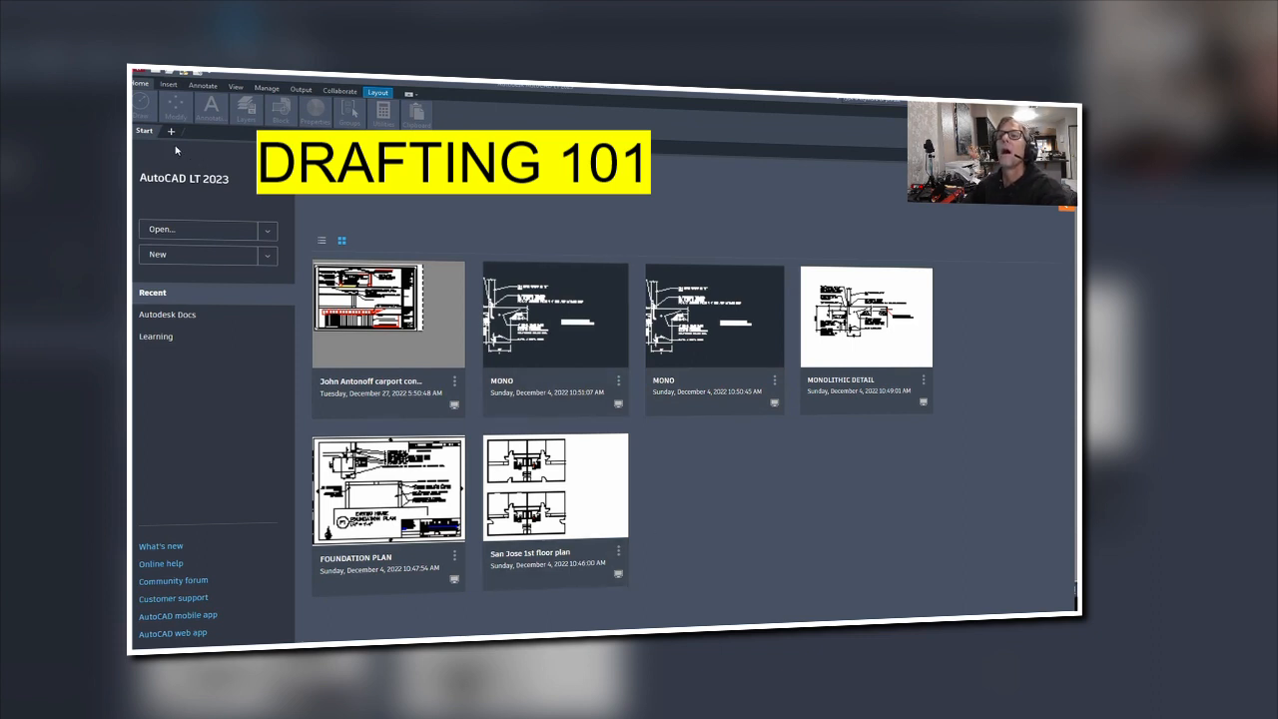
- Start a new drawing and set the D-Size Layout's paper size to ANSI B (11.00 x 17.00 Inches) in its page setup
click(193, 257)
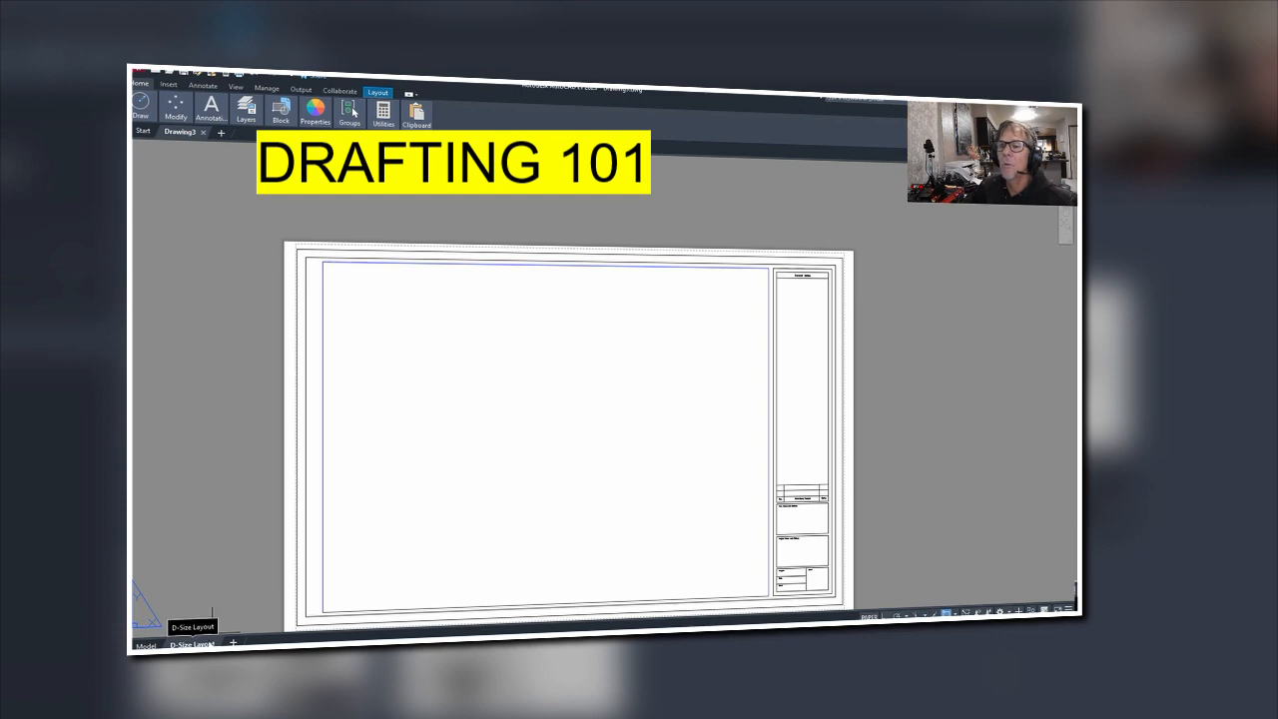
right_click(200, 644)
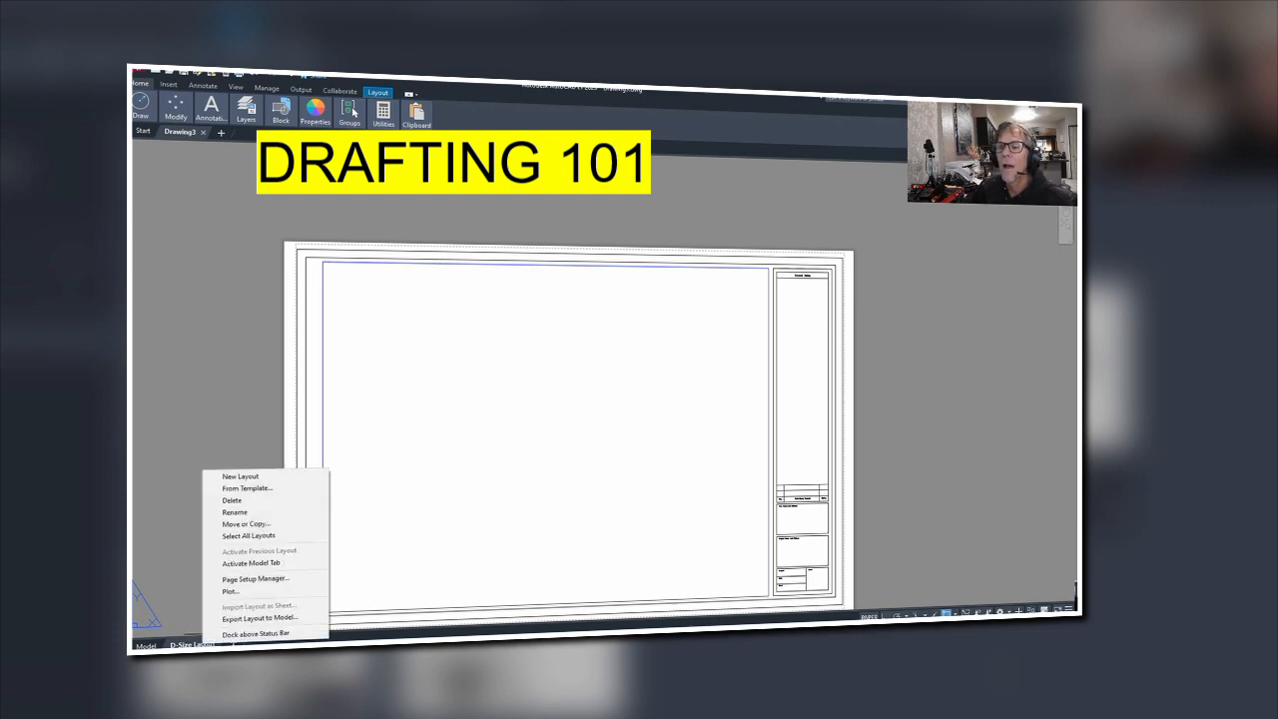
click(247, 579)
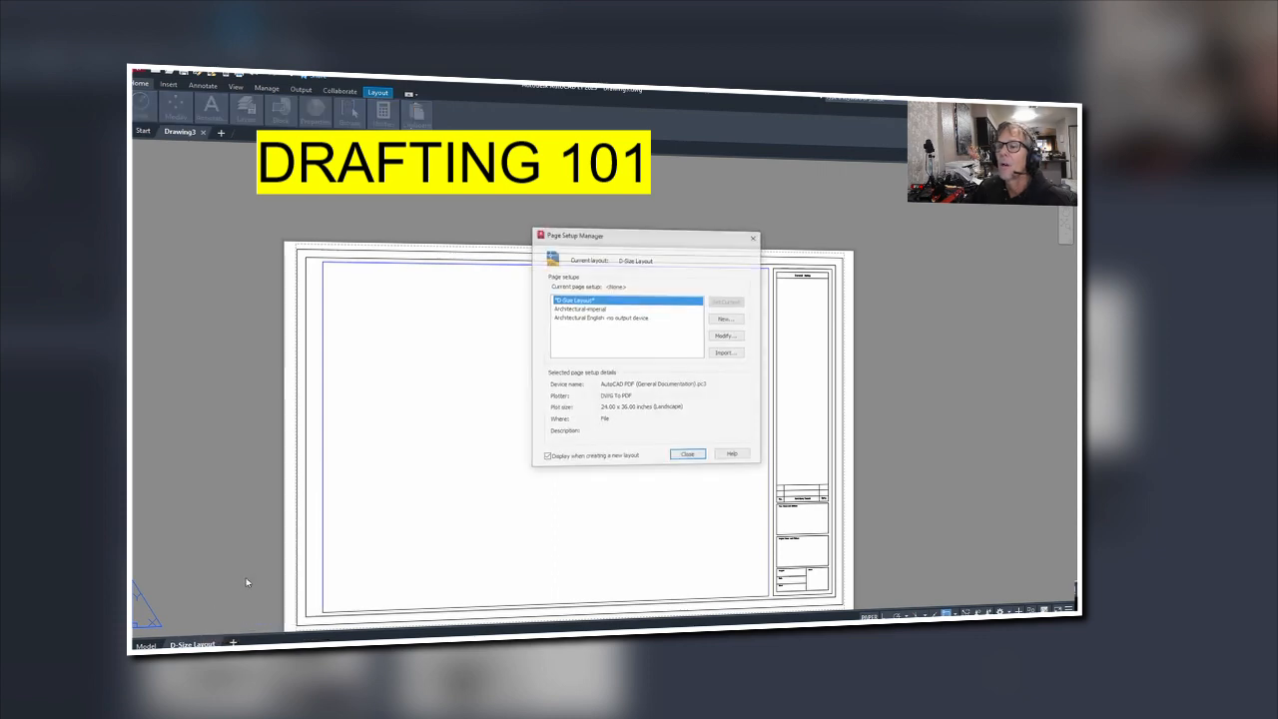
click(719, 339)
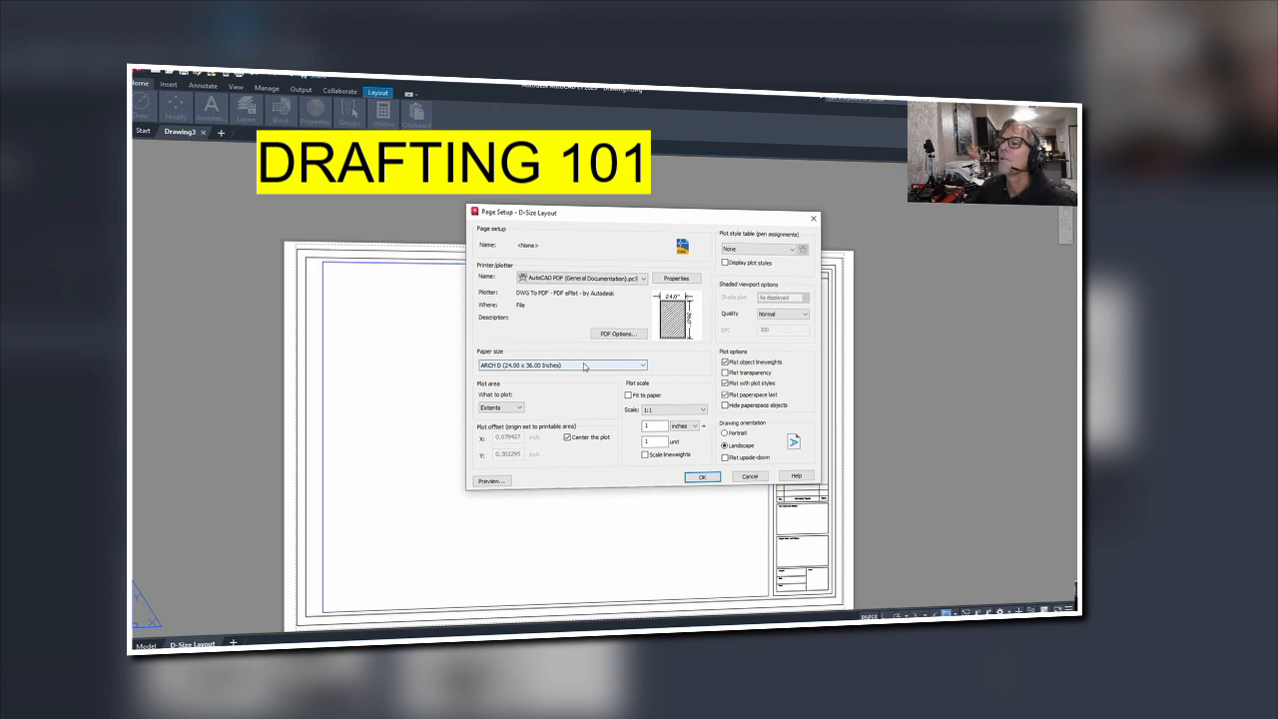
click(584, 365)
drag(646, 454, 645, 393)
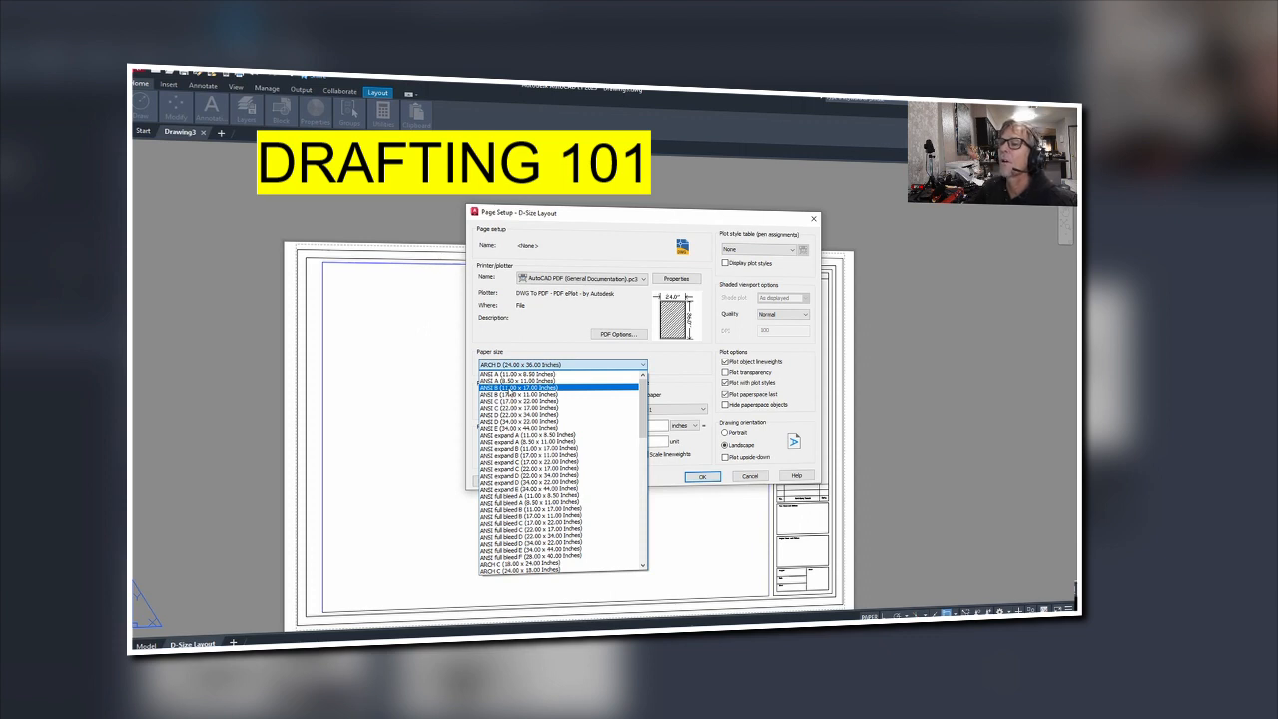
click(507, 390)
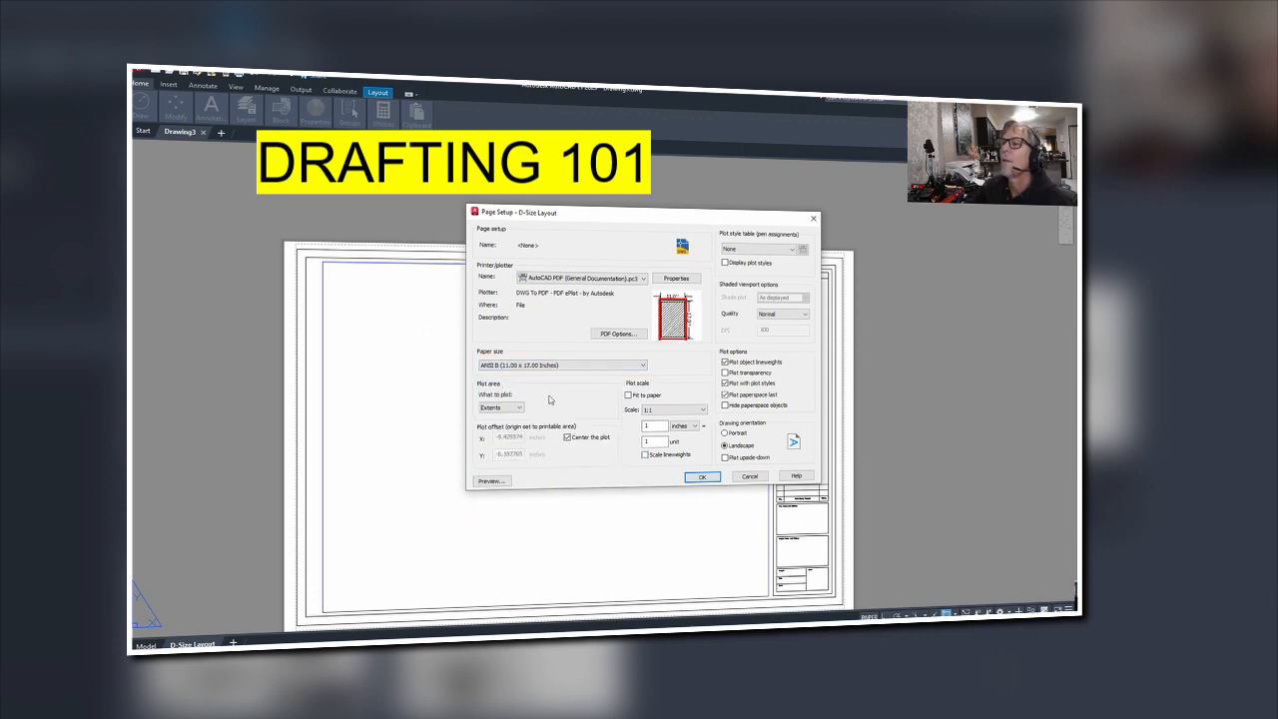
- Preview the layout's plot, exit the preview, and accept the modified page setup
click(489, 482)
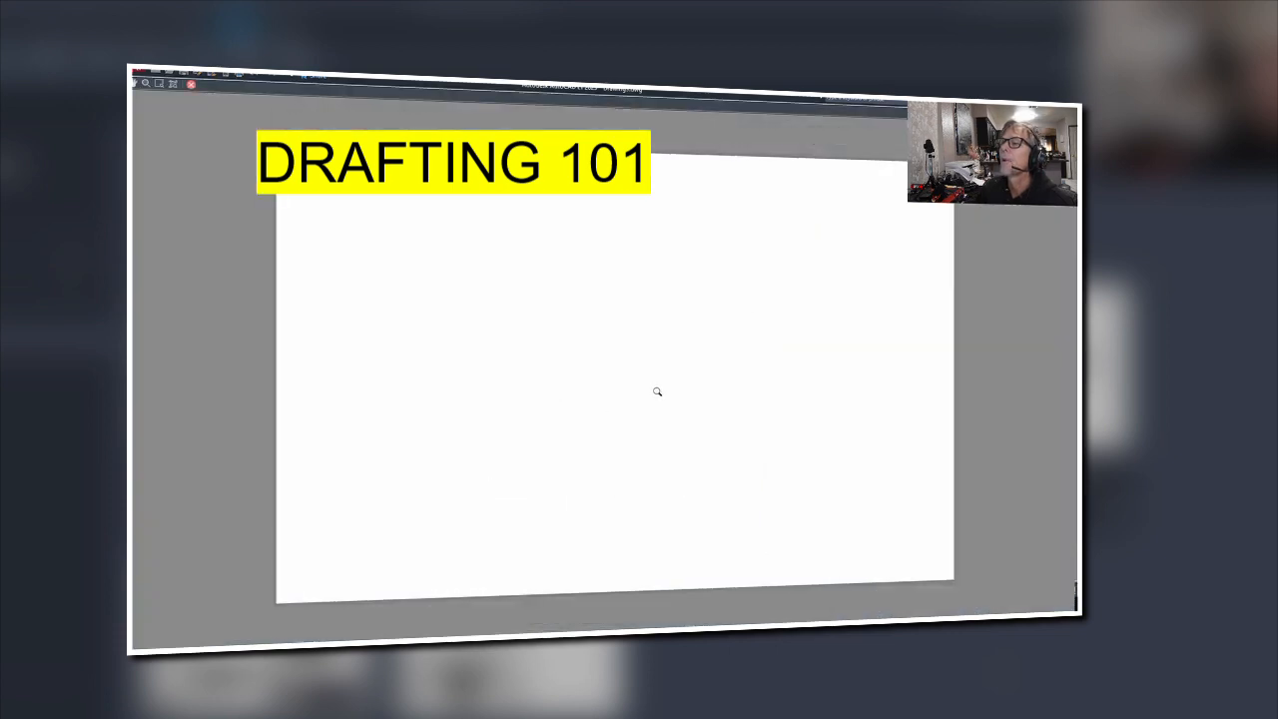
right_click(616, 333)
click(628, 336)
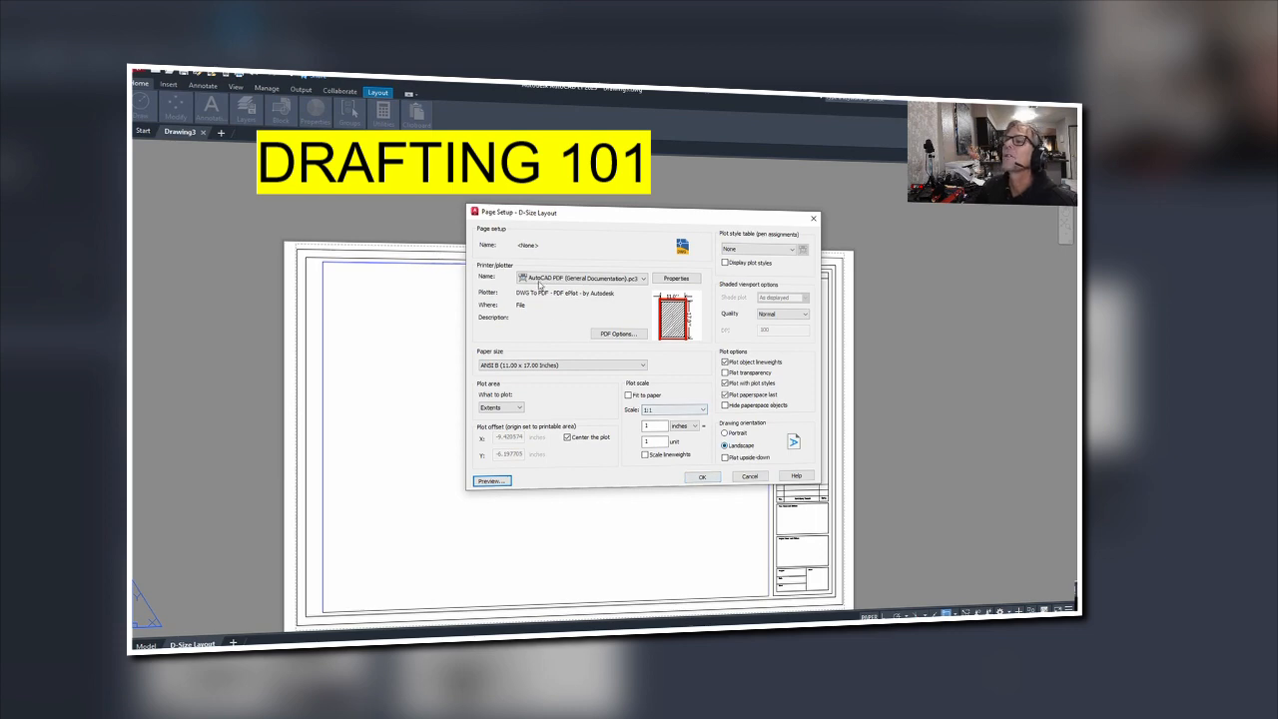
click(703, 478)
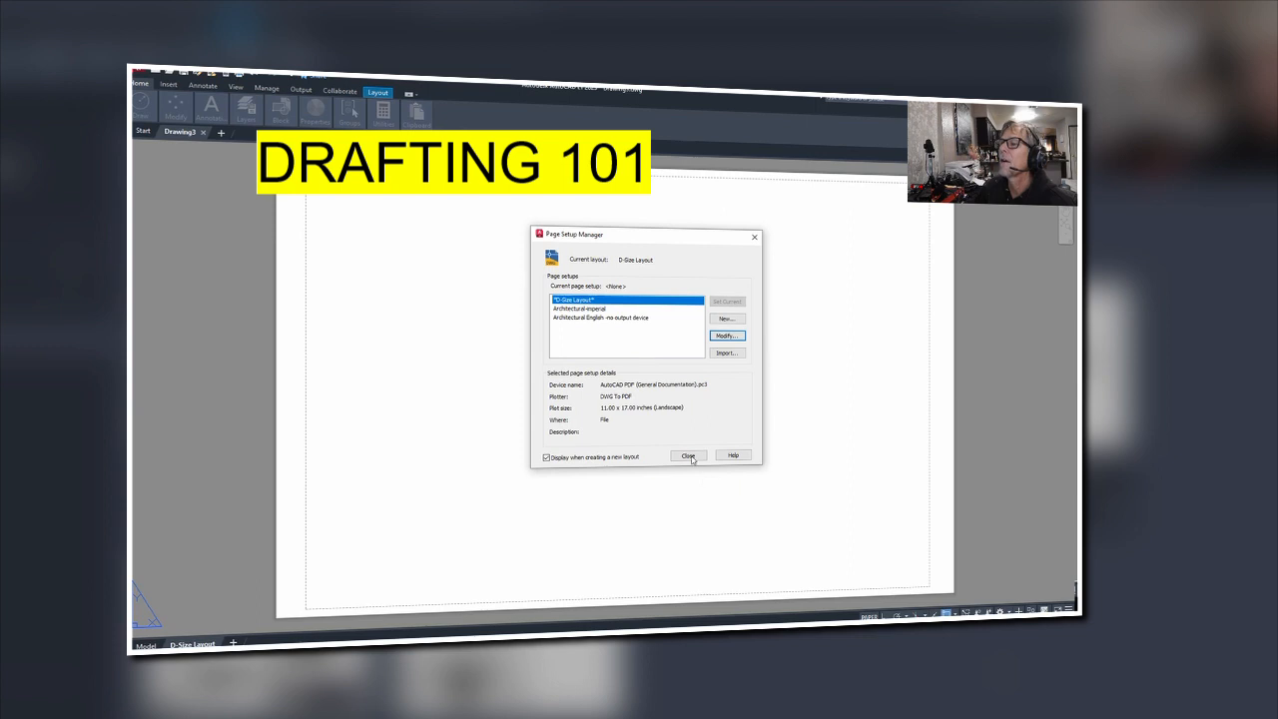
click(688, 456)
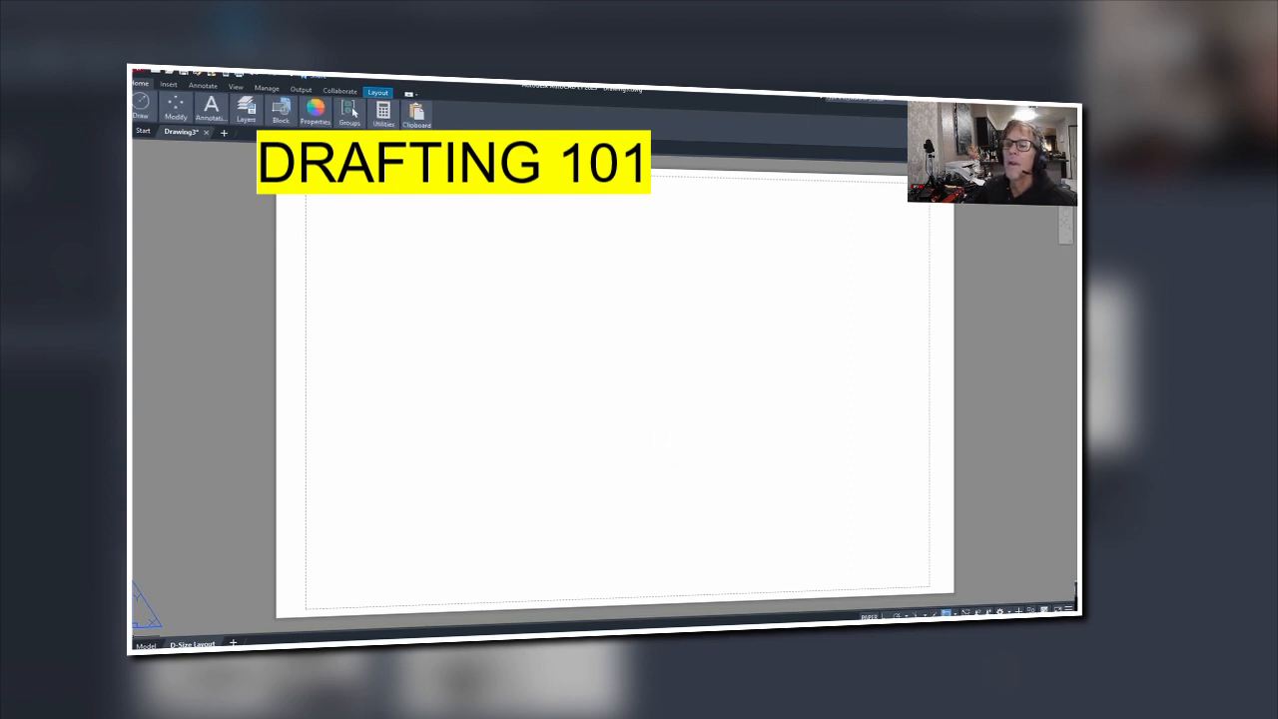
- Rename the D-Size Layout as B 11X17
right_click(186, 644)
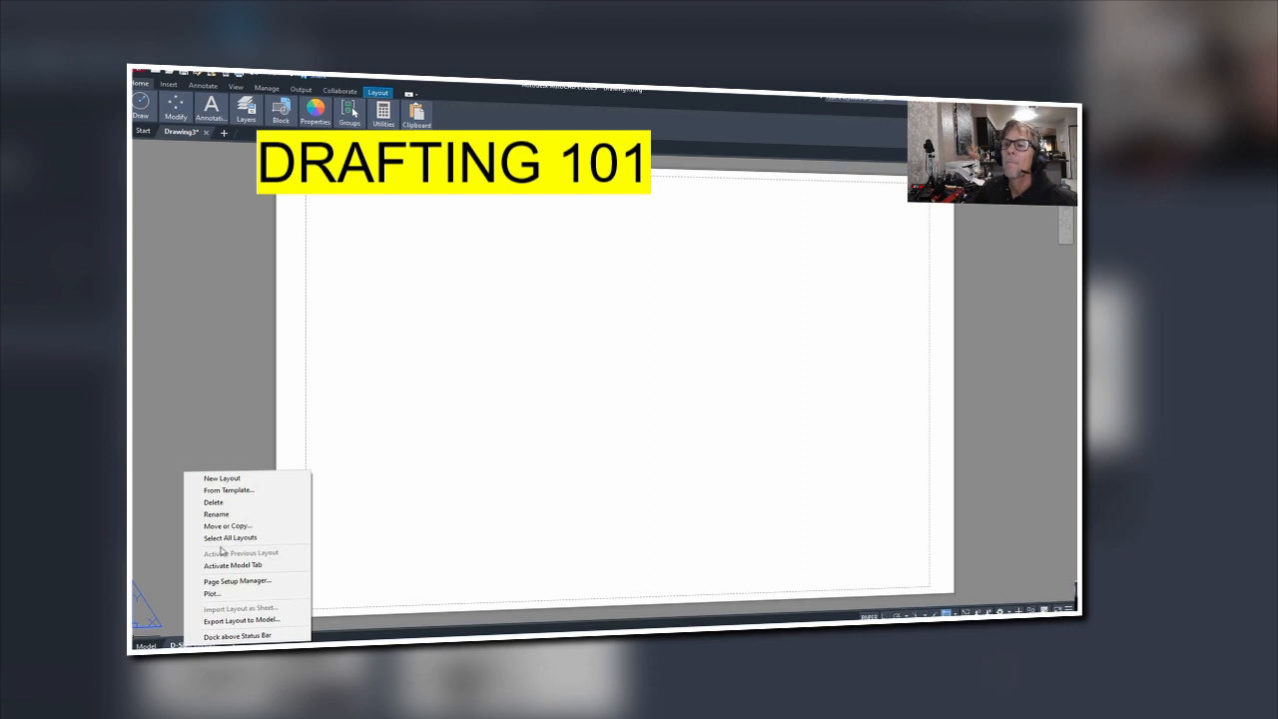
click(216, 513)
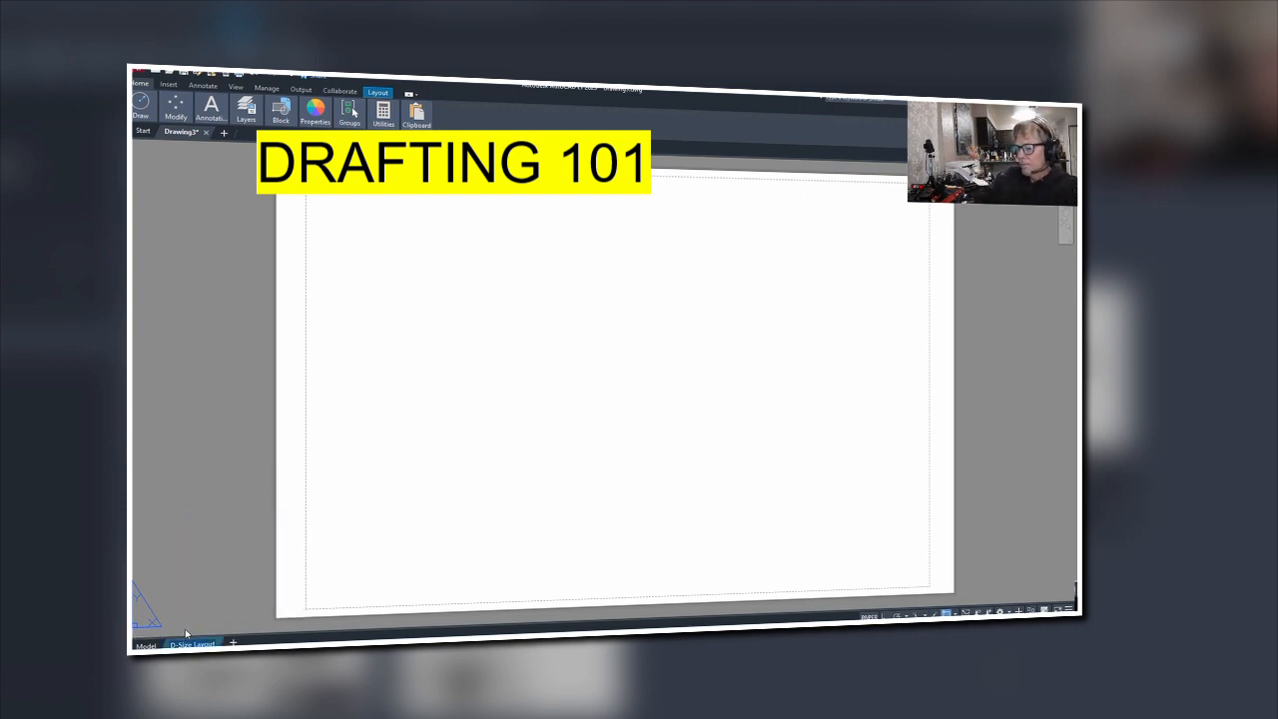
text(N)
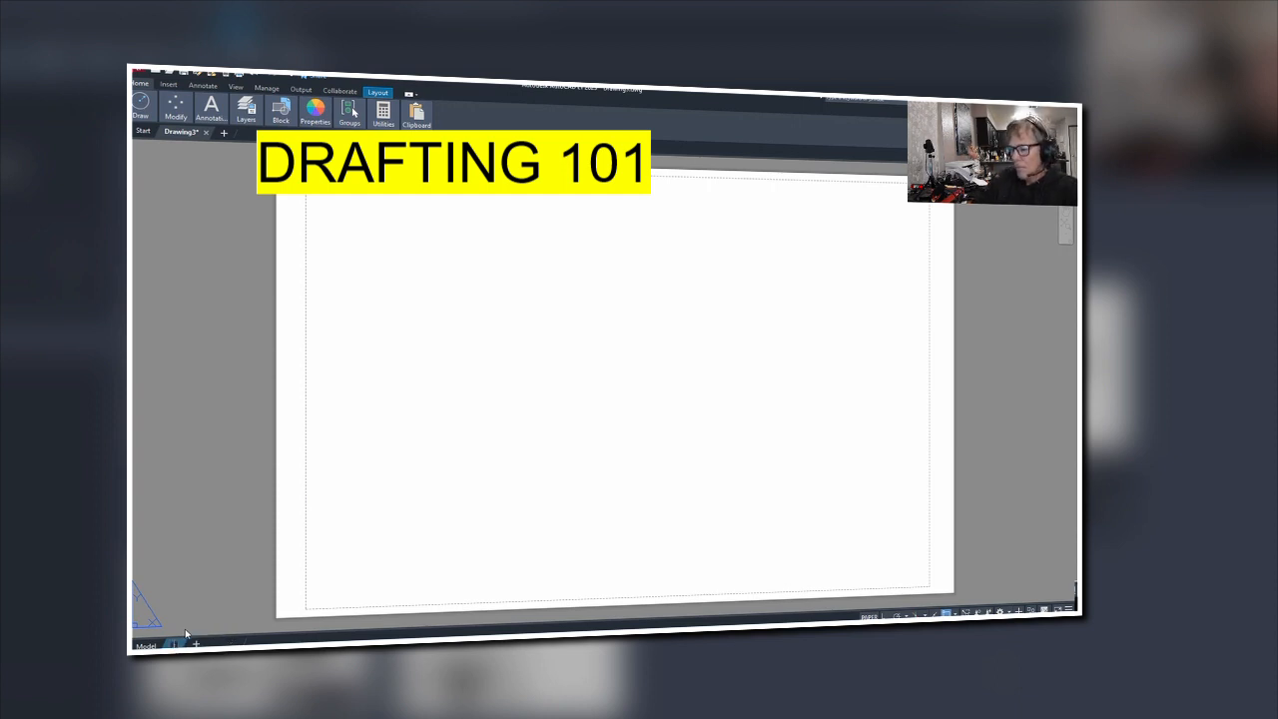
text( 11X177)
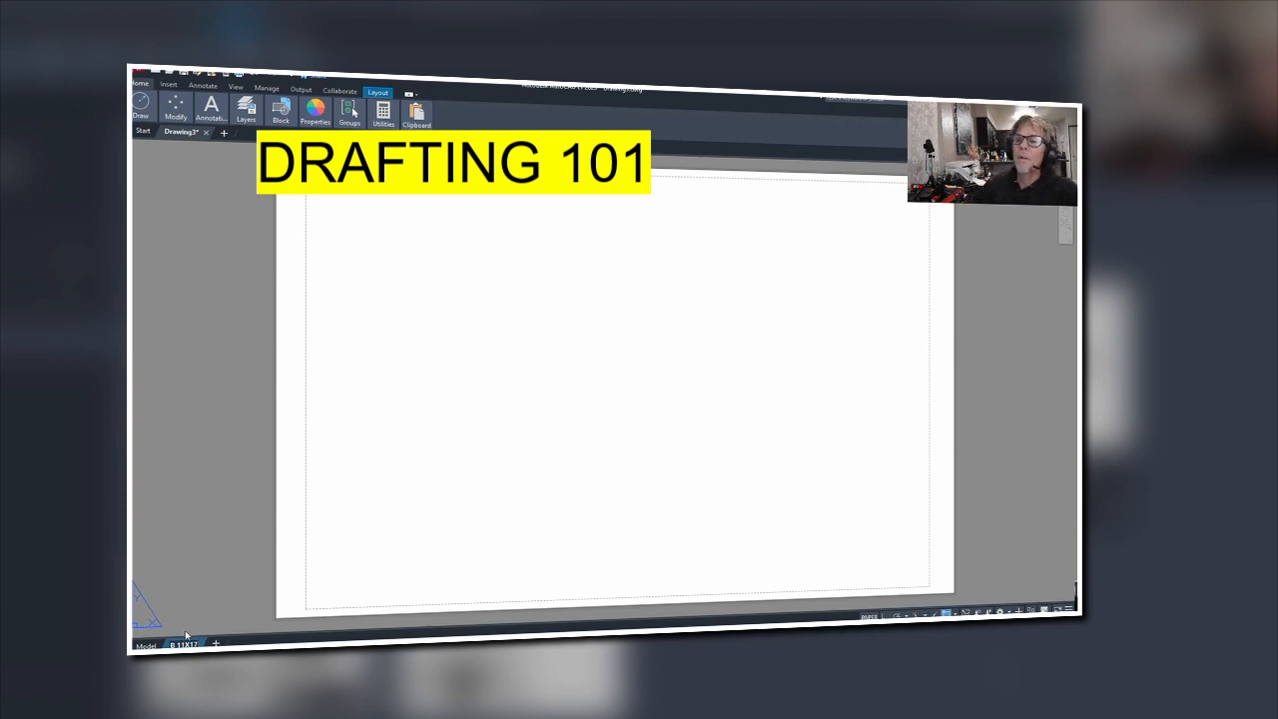
key(Return)
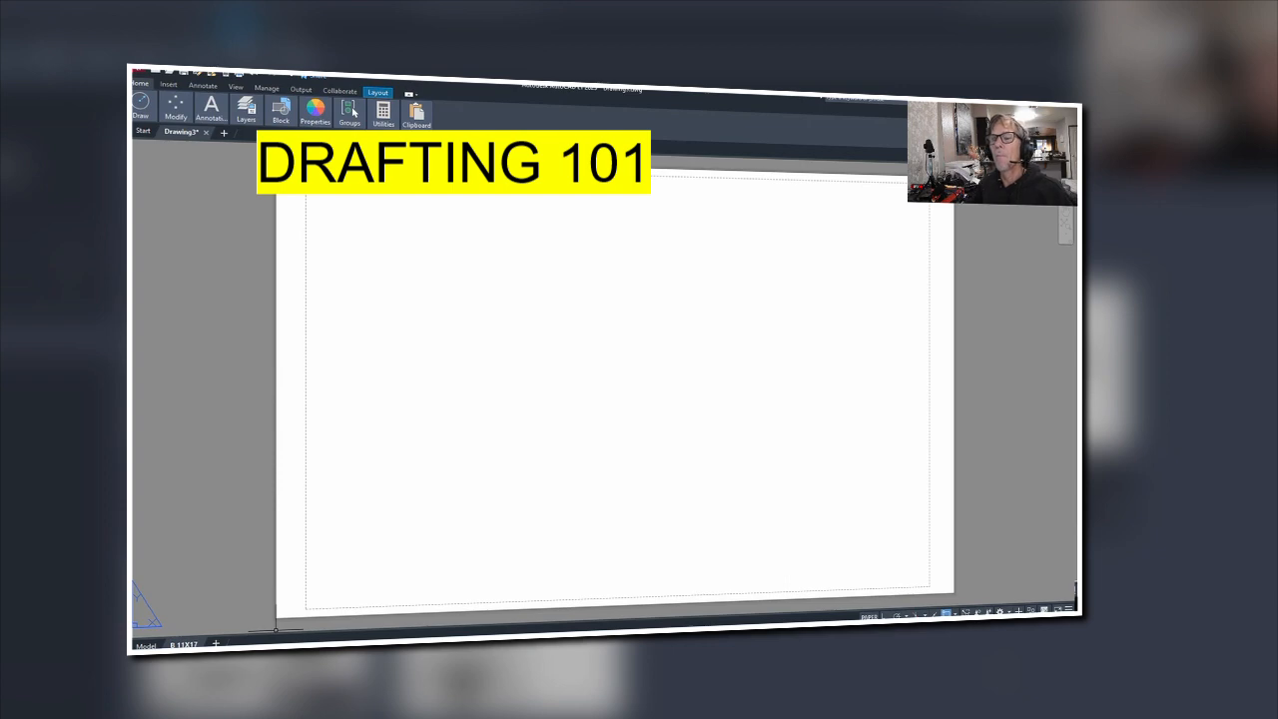
- Create a copy of the B 11X17 layout, placed before the original
right_click(187, 644)
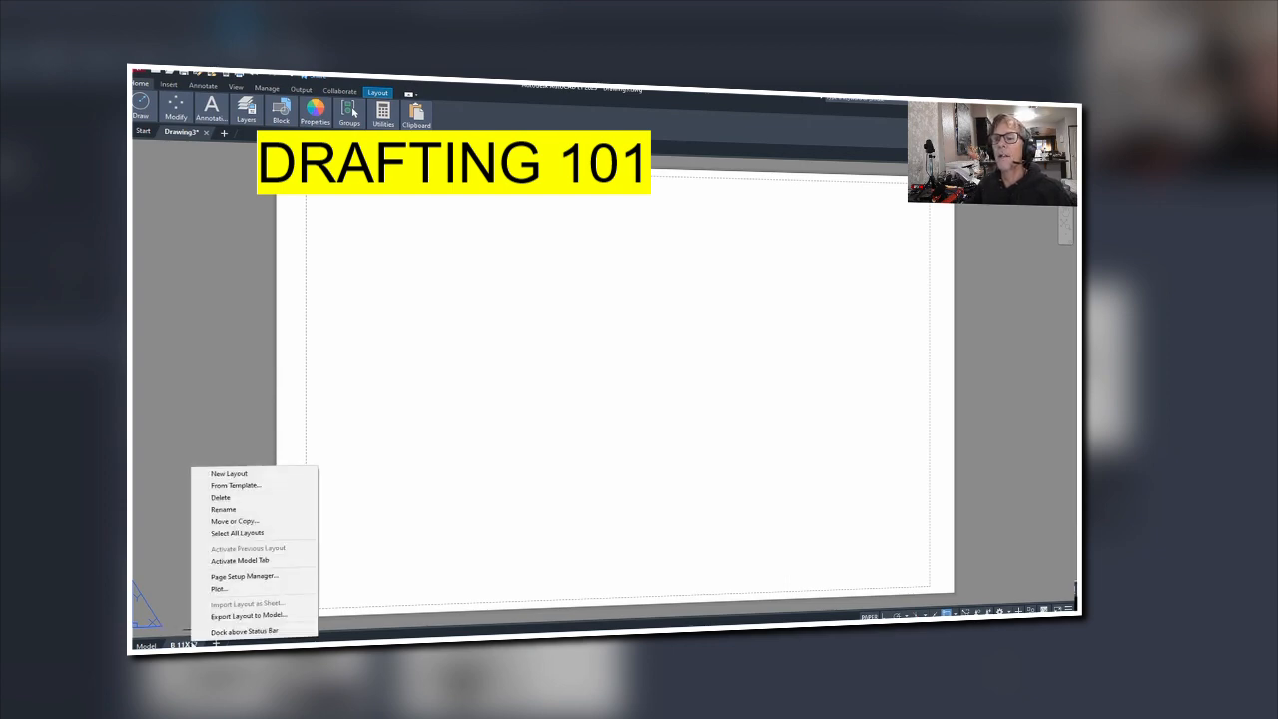
click(236, 522)
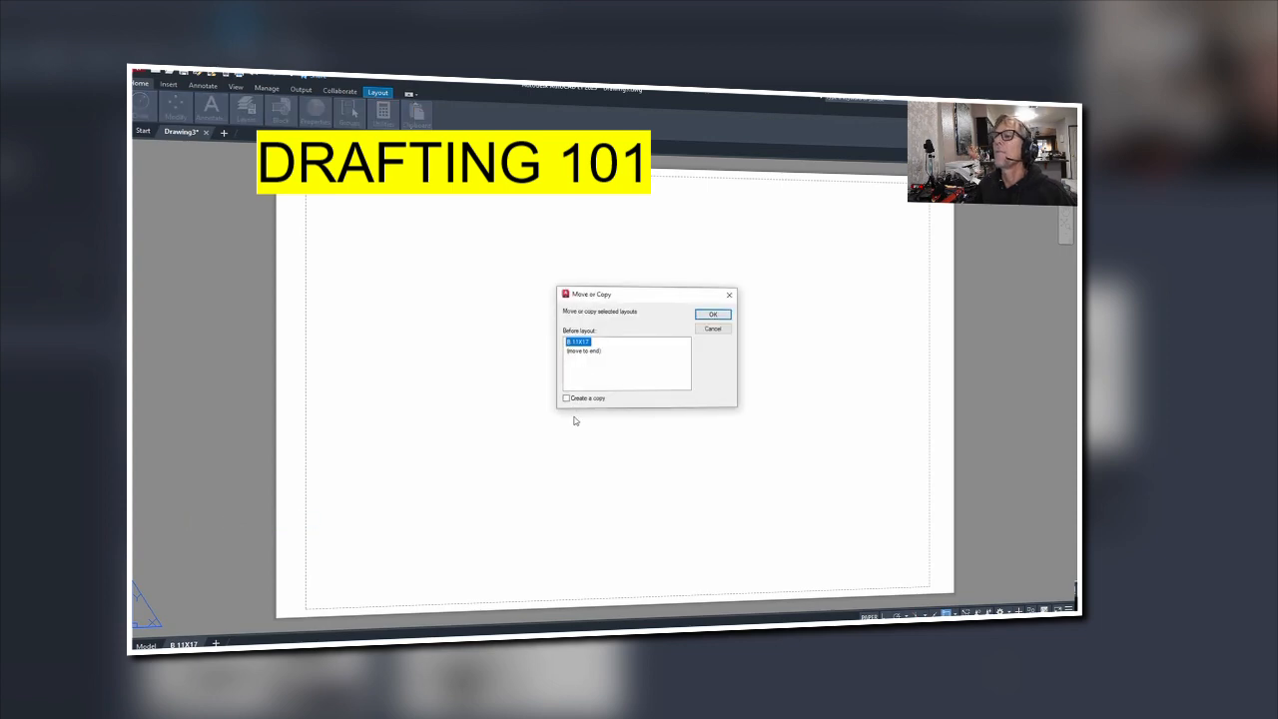
click(566, 401)
click(712, 316)
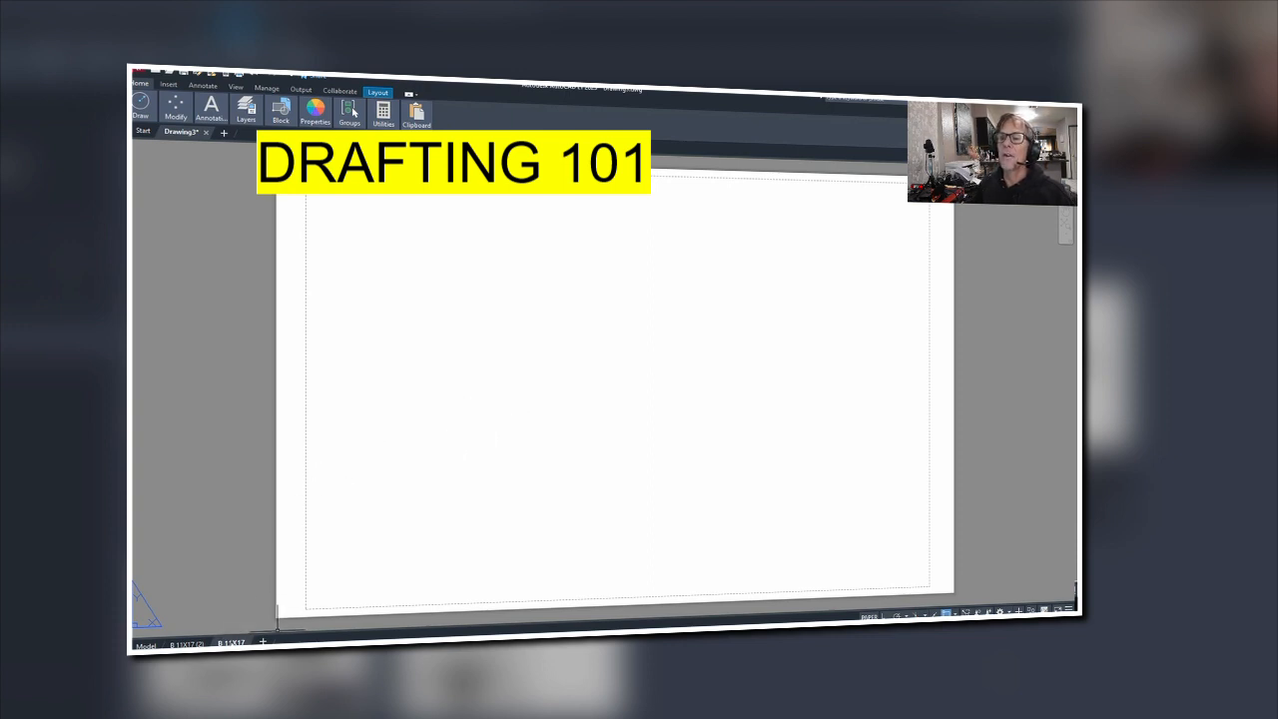
- Rename the original B 11X17 layout as FRAMING
right_click(232, 641)
click(262, 510)
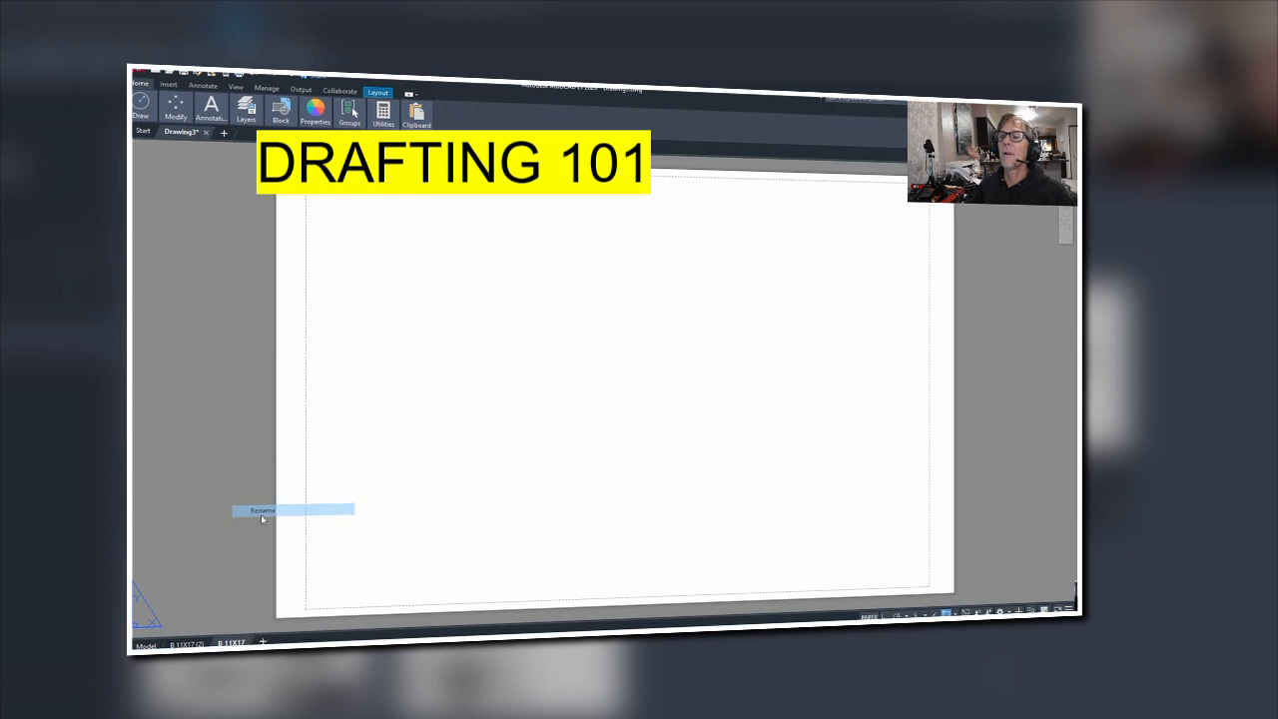
text(FRAMING)
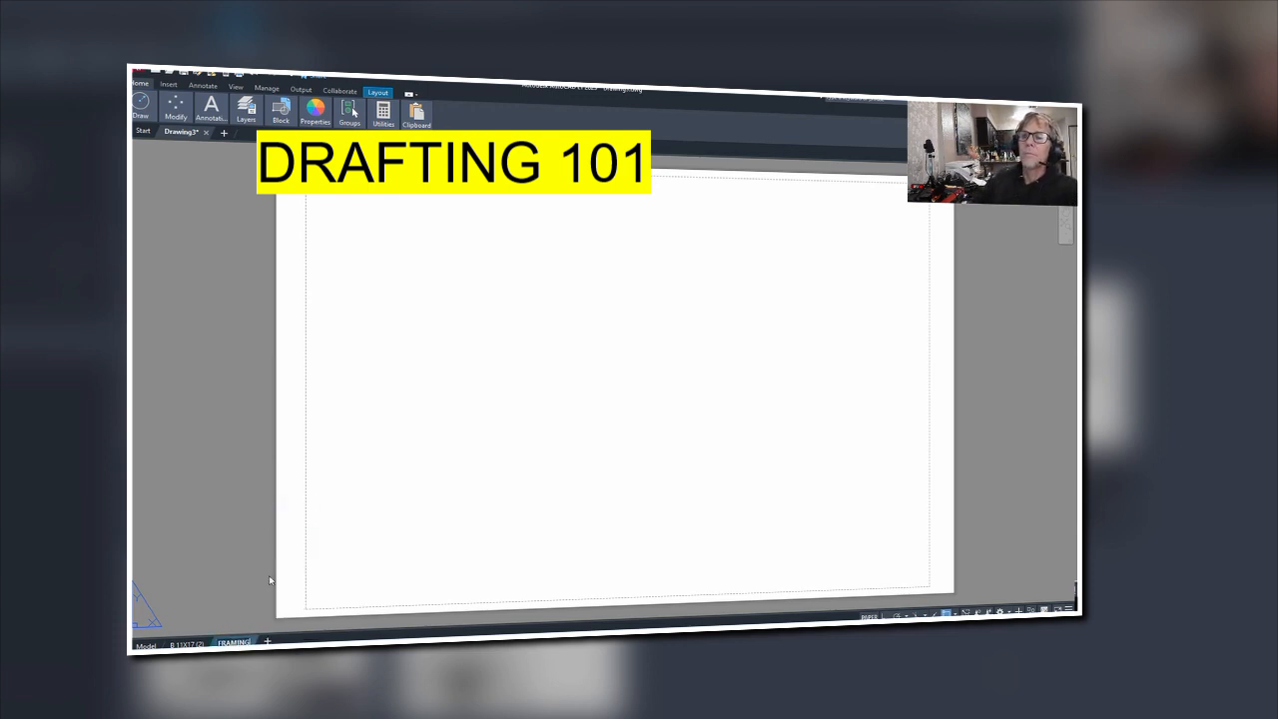
key(Return)
click(230, 573)
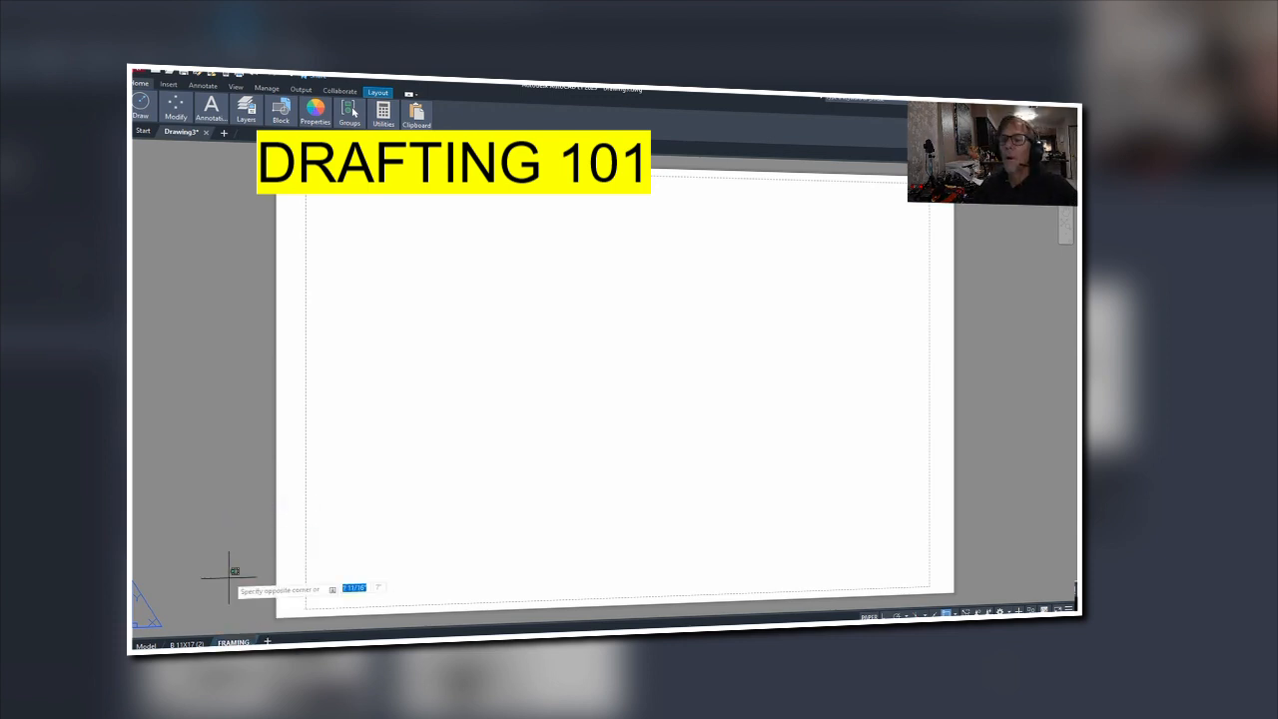
key(Escape)
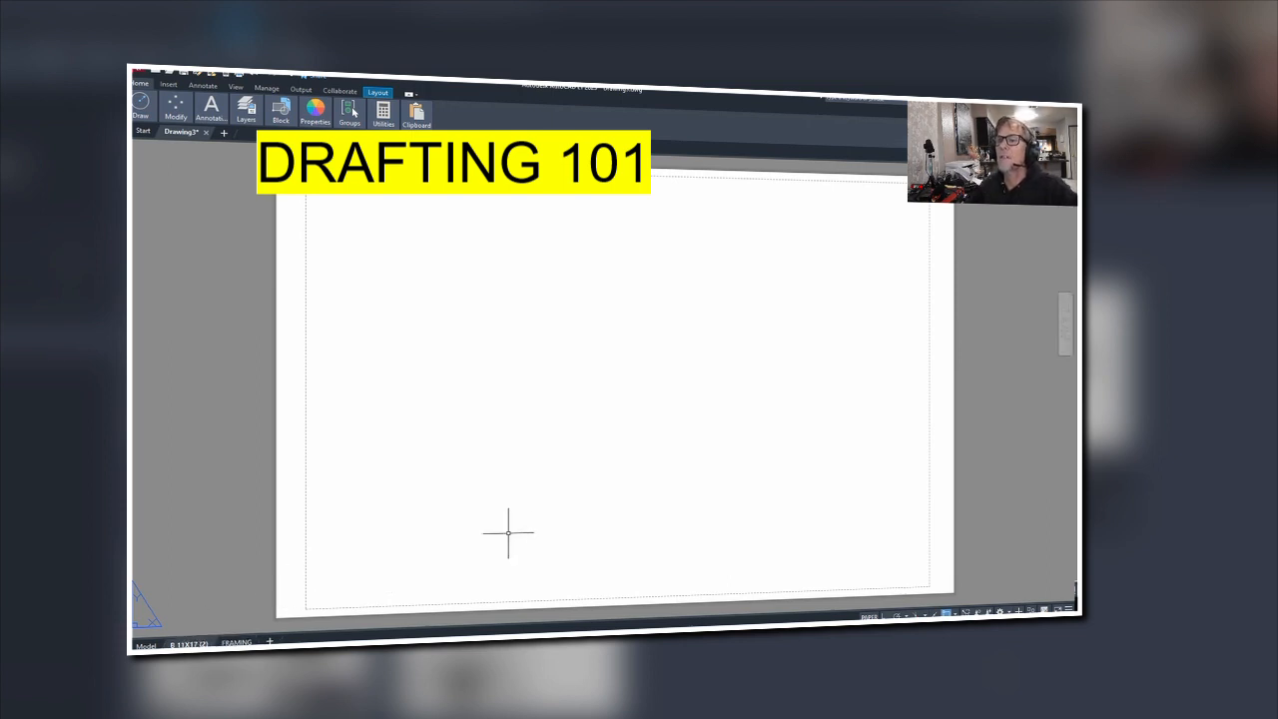
- On the B 11X17 (2) layout, move the title block and viewport by their lower-left border corner to just inside the sheet's lower-left corner
scroll(486, 485, down, 8)
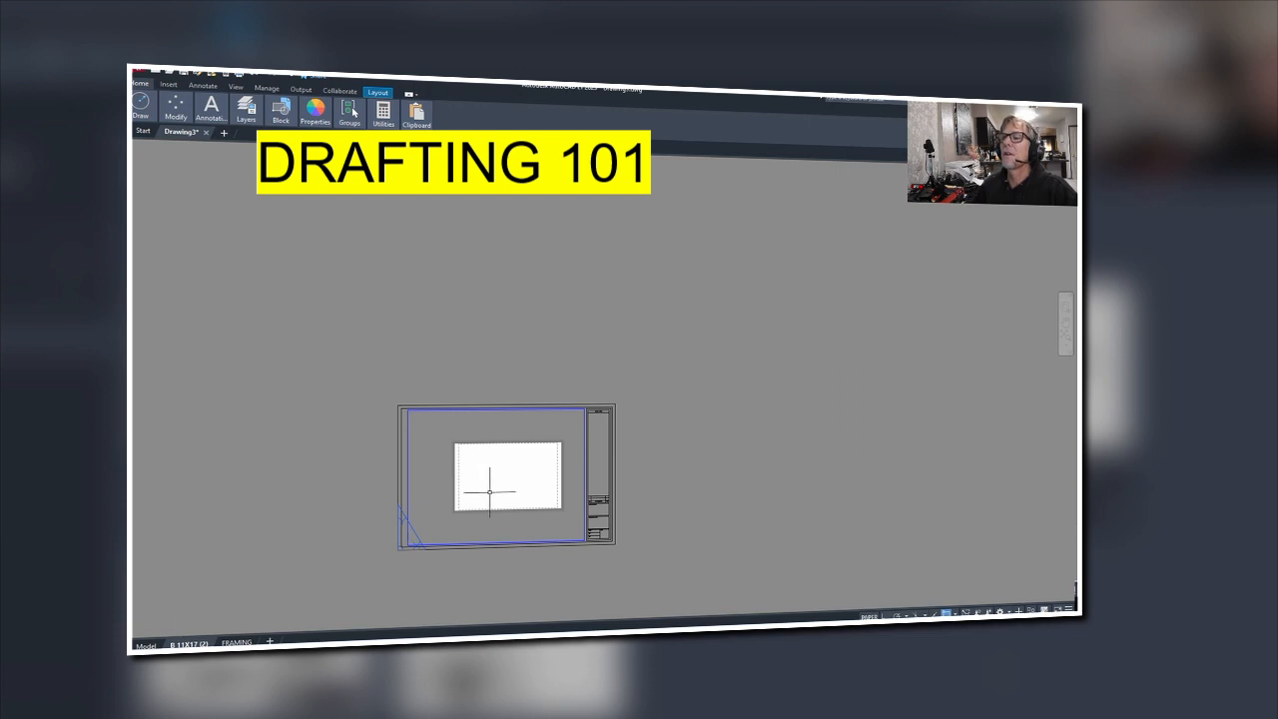
scroll(463, 509, up, 3)
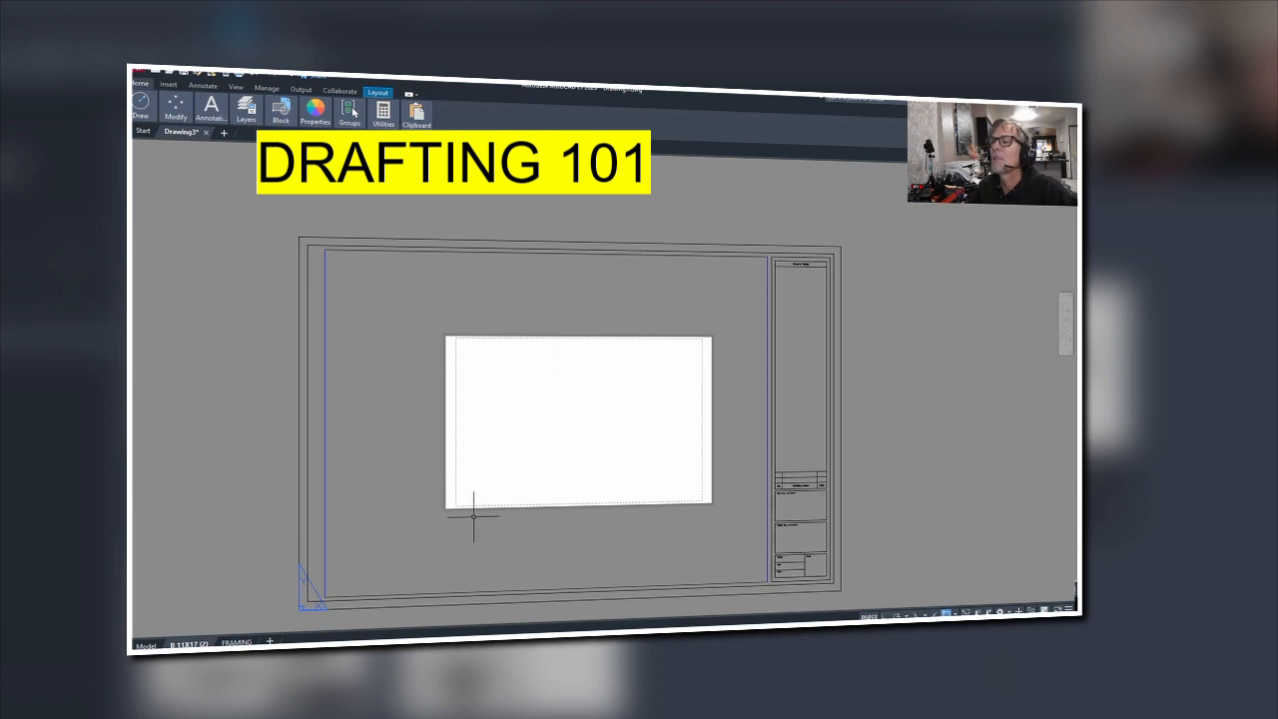
scroll(508, 530, down, 2)
scroll(533, 593, up, 2)
scroll(533, 594, down, 2)
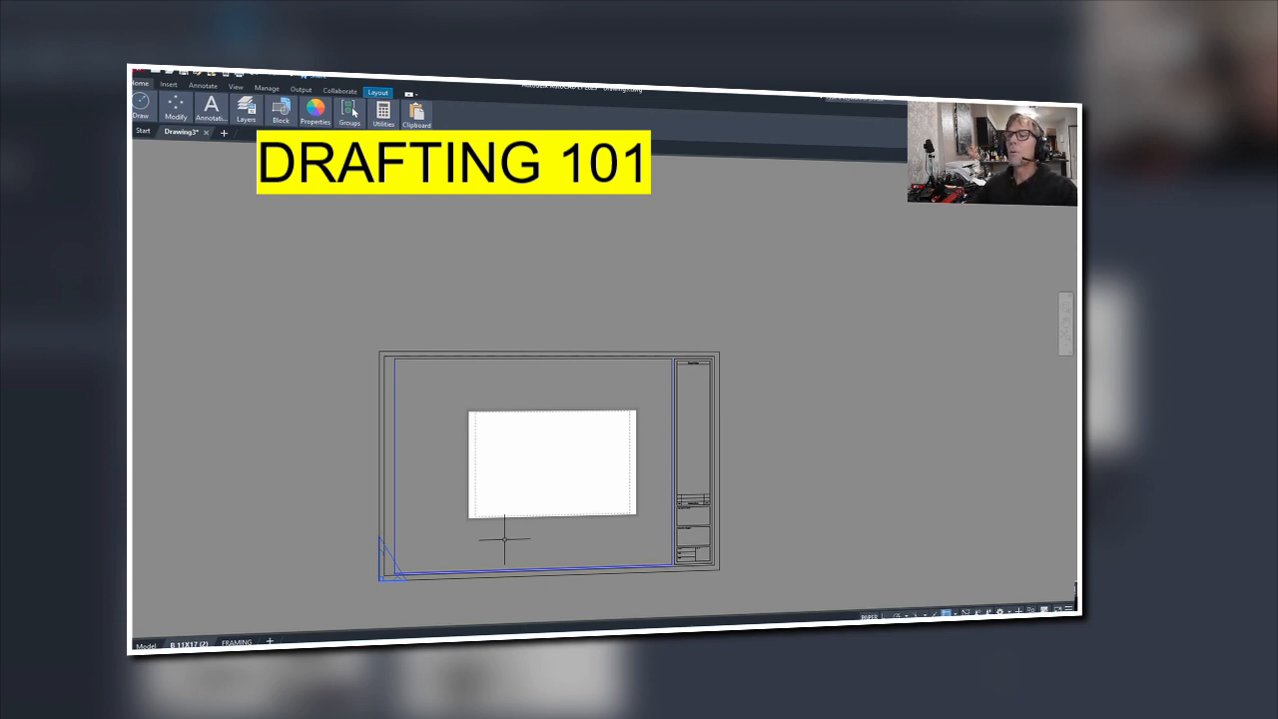
text(m)
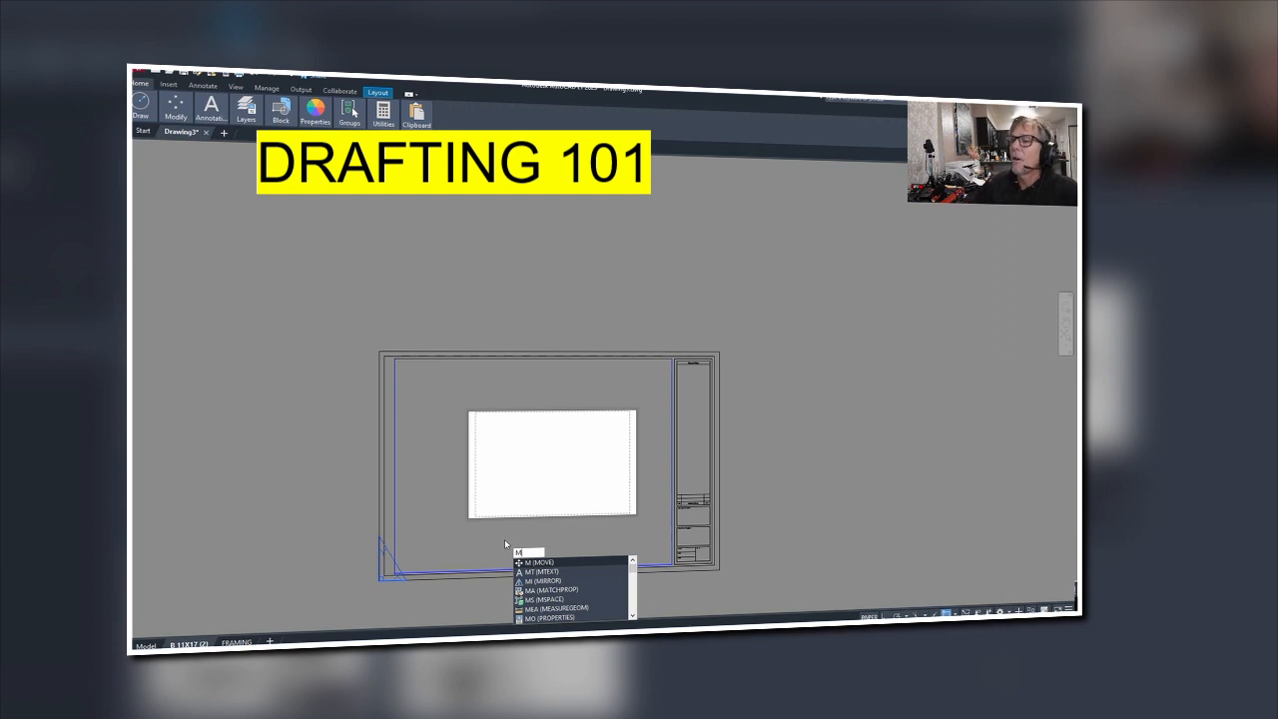
key(Return)
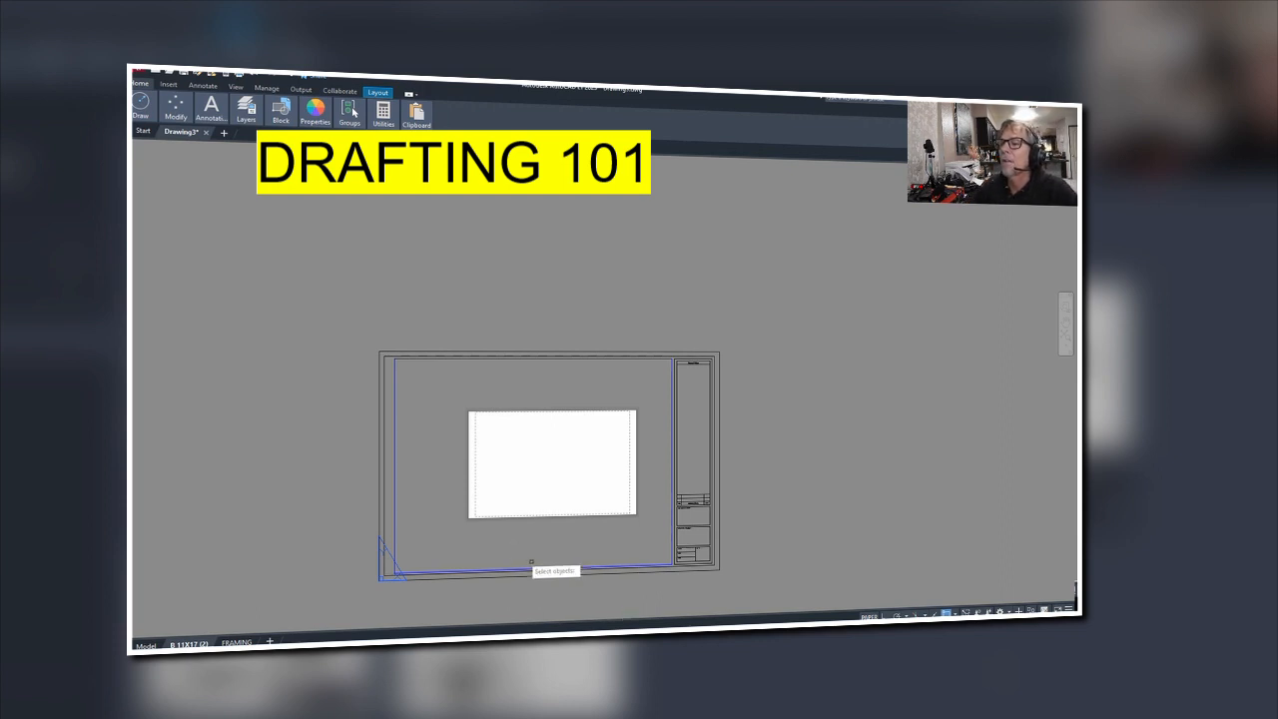
click(463, 542)
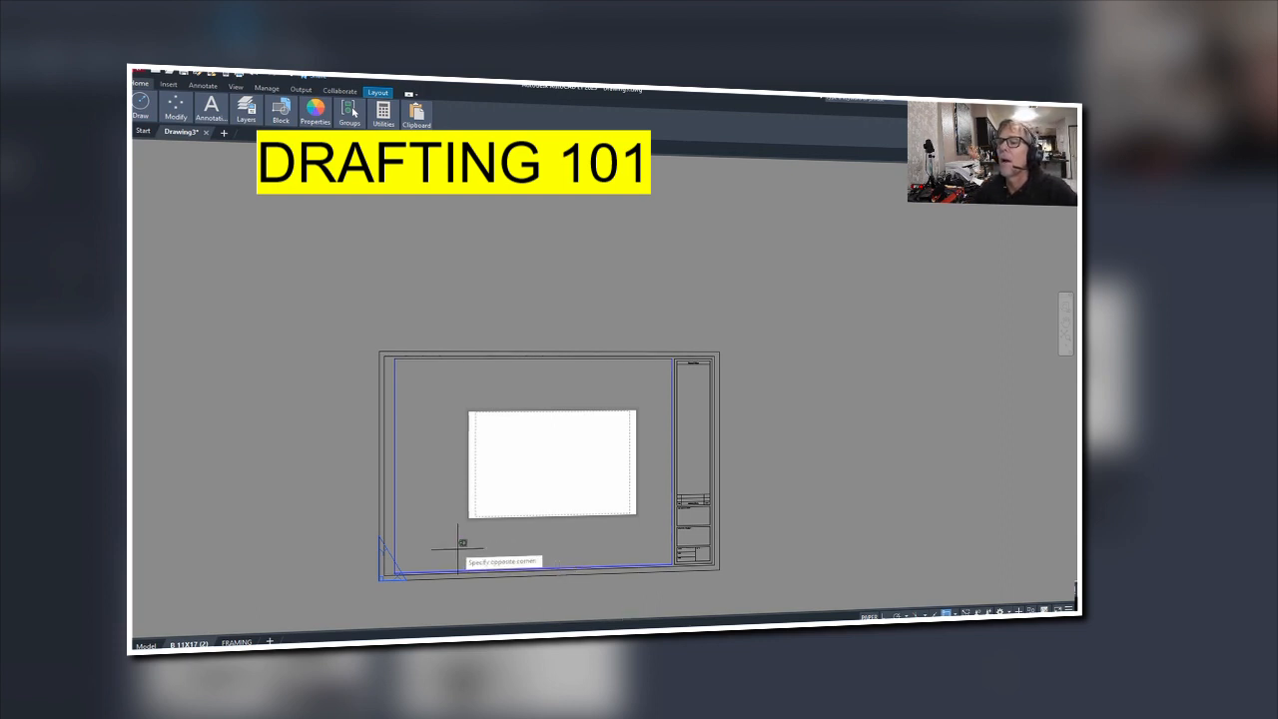
click(356, 596)
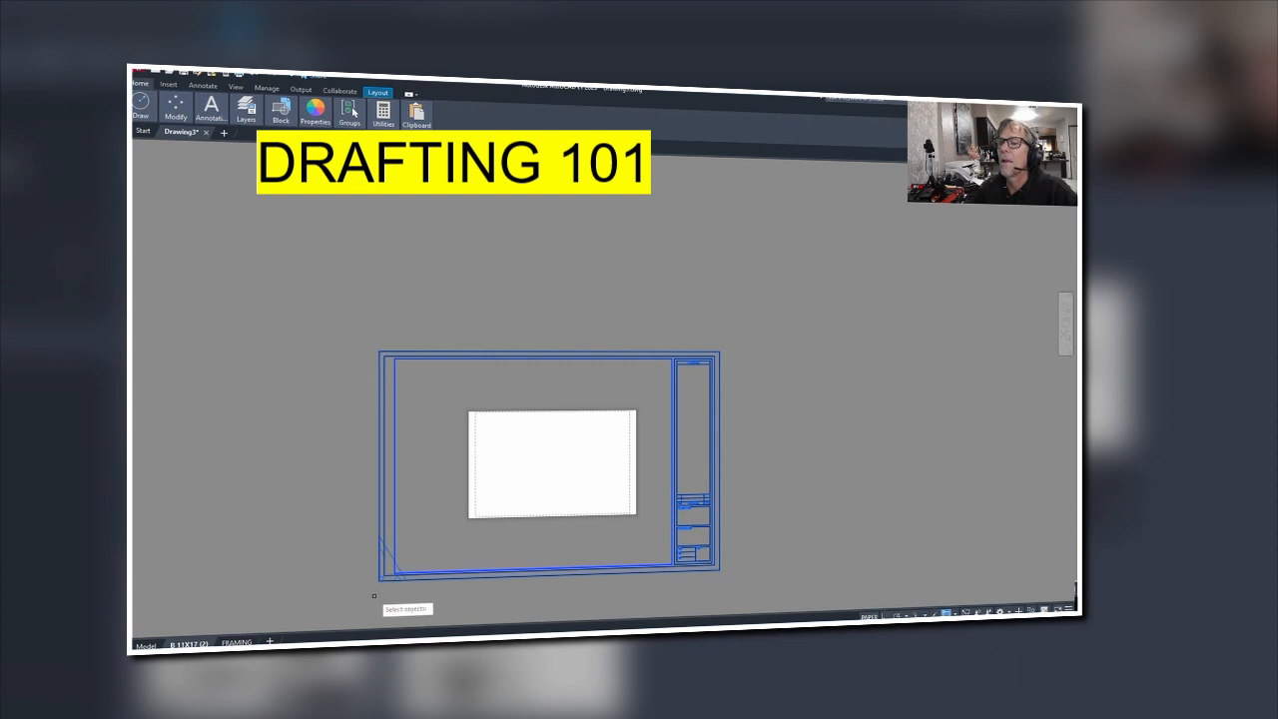
key(Return)
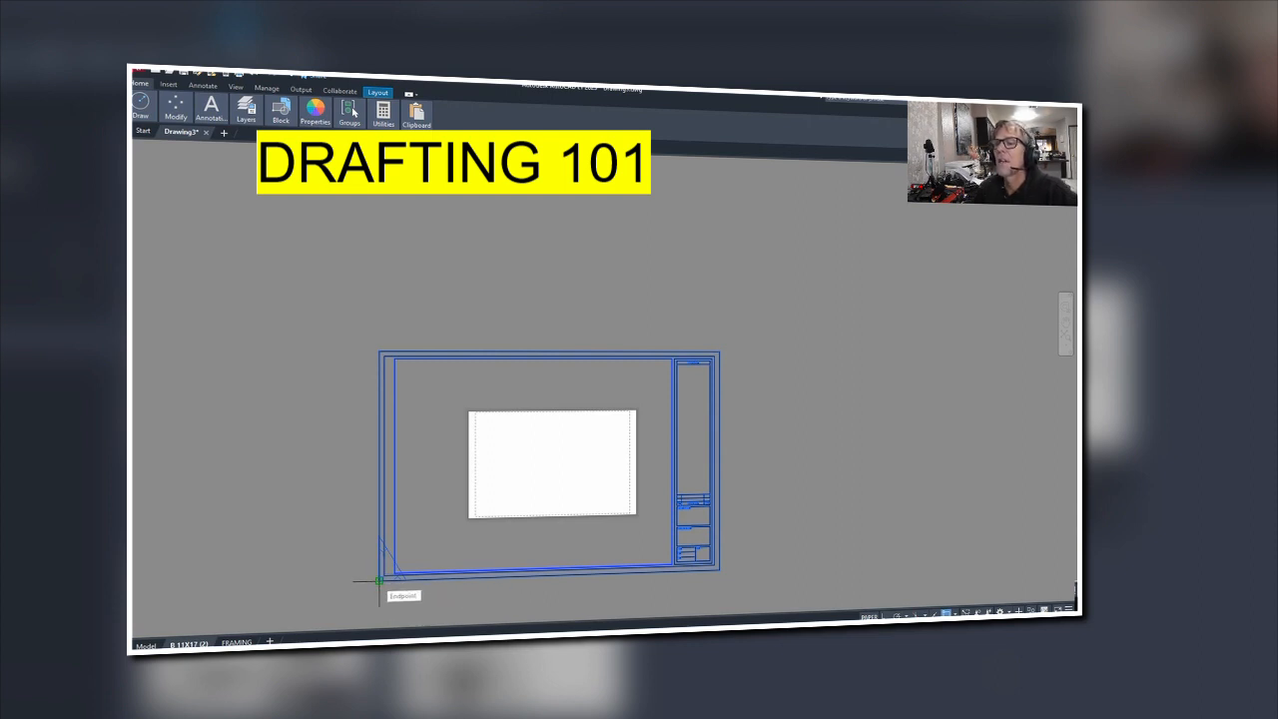
click(378, 580)
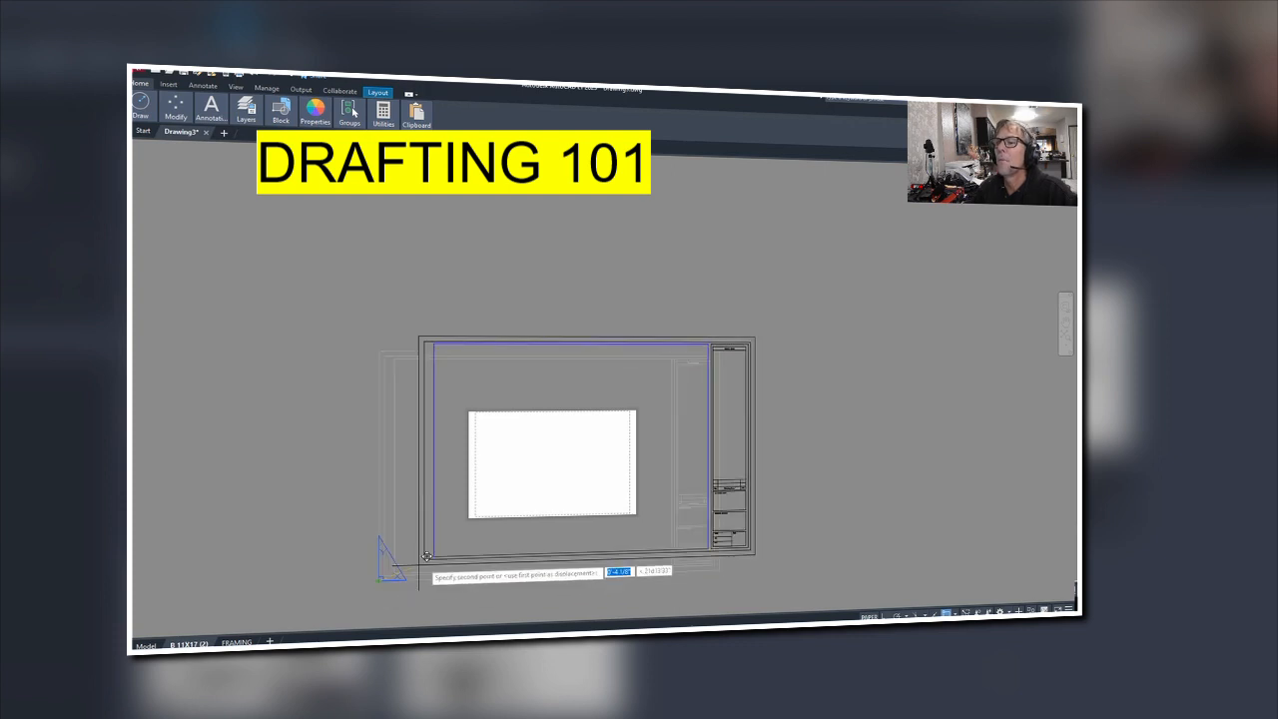
scroll(461, 527, up, 4)
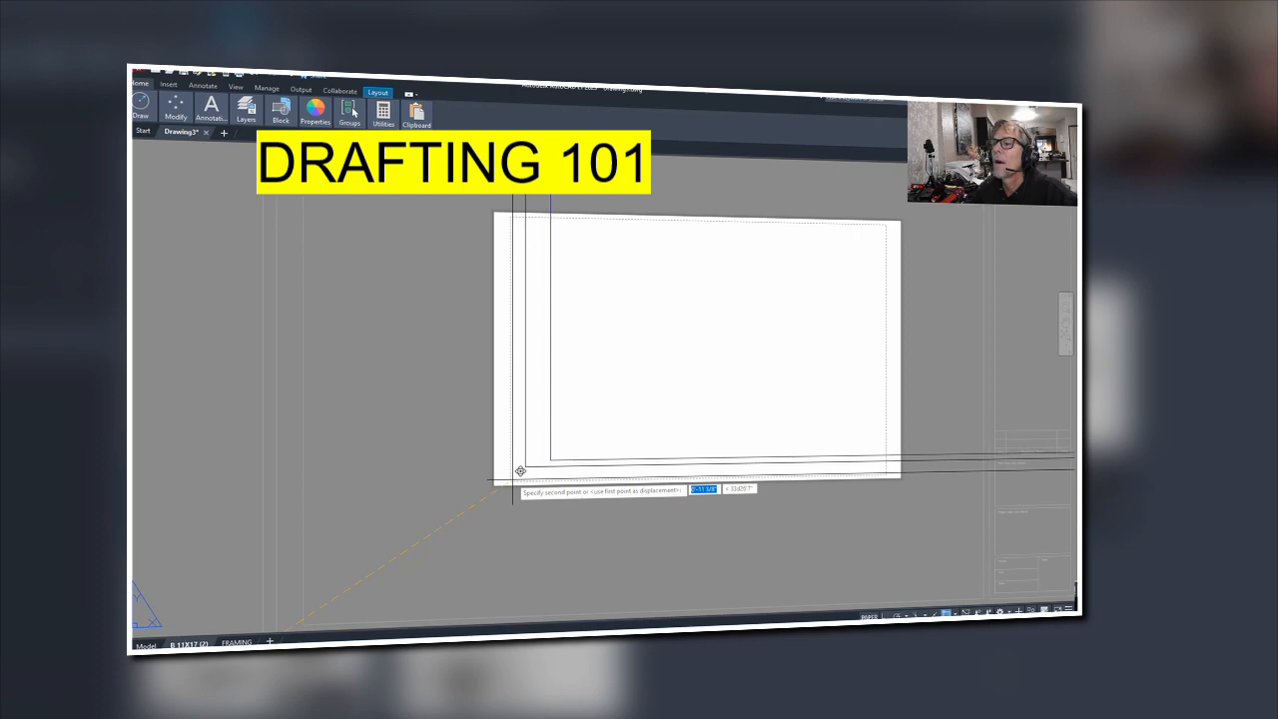
click(519, 470)
scroll(480, 519, down, 3)
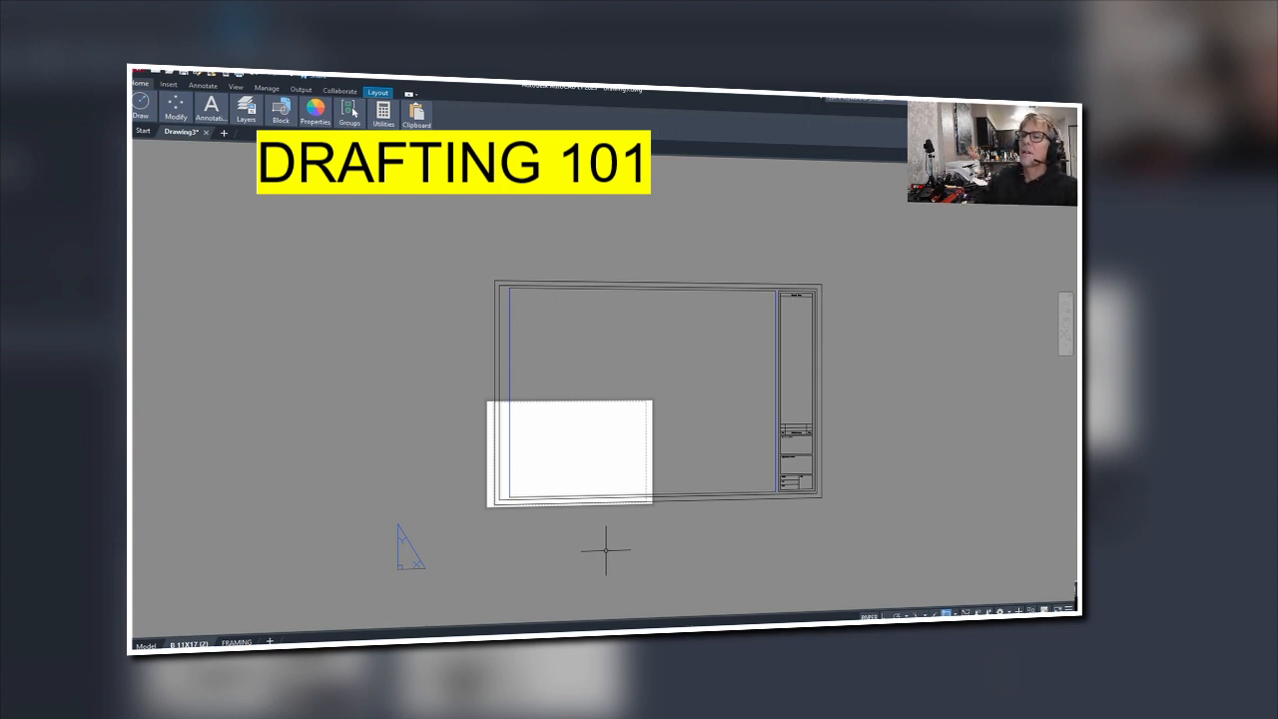
- Scale the title block and viewport down from the border's lower-left corner until they fit inside the 11x17 sheet
text(sc)
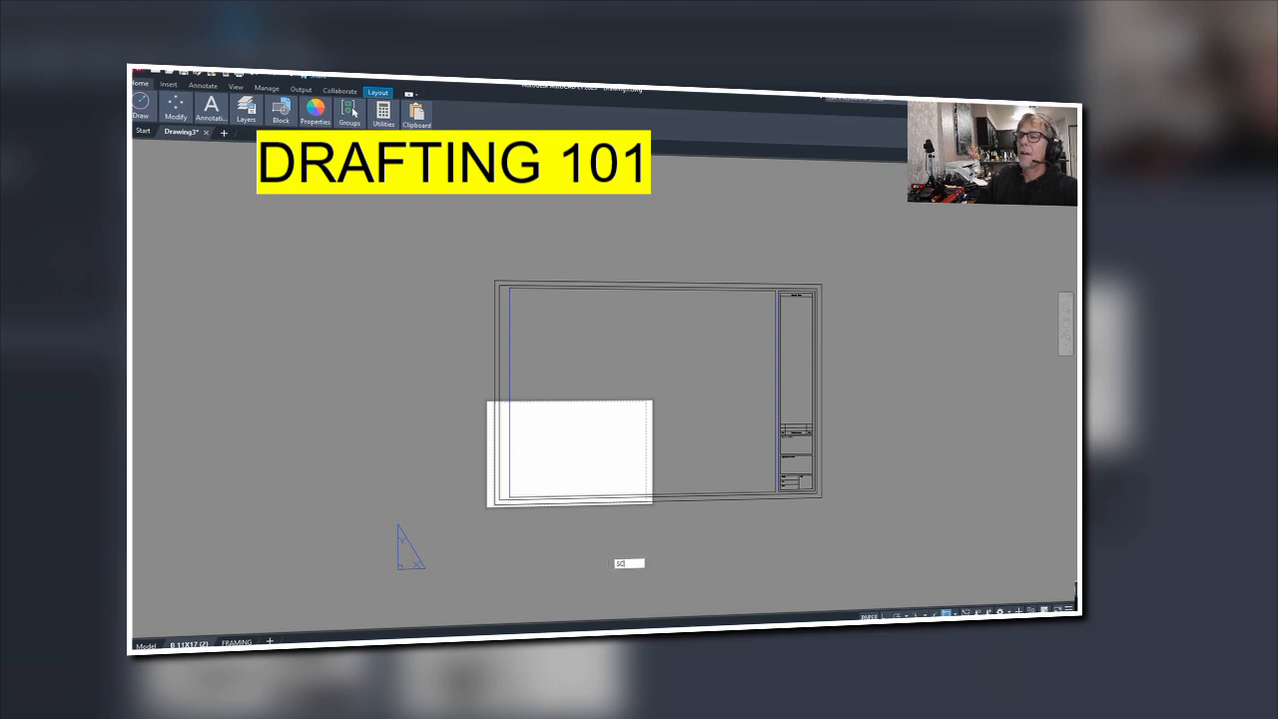
key(Return)
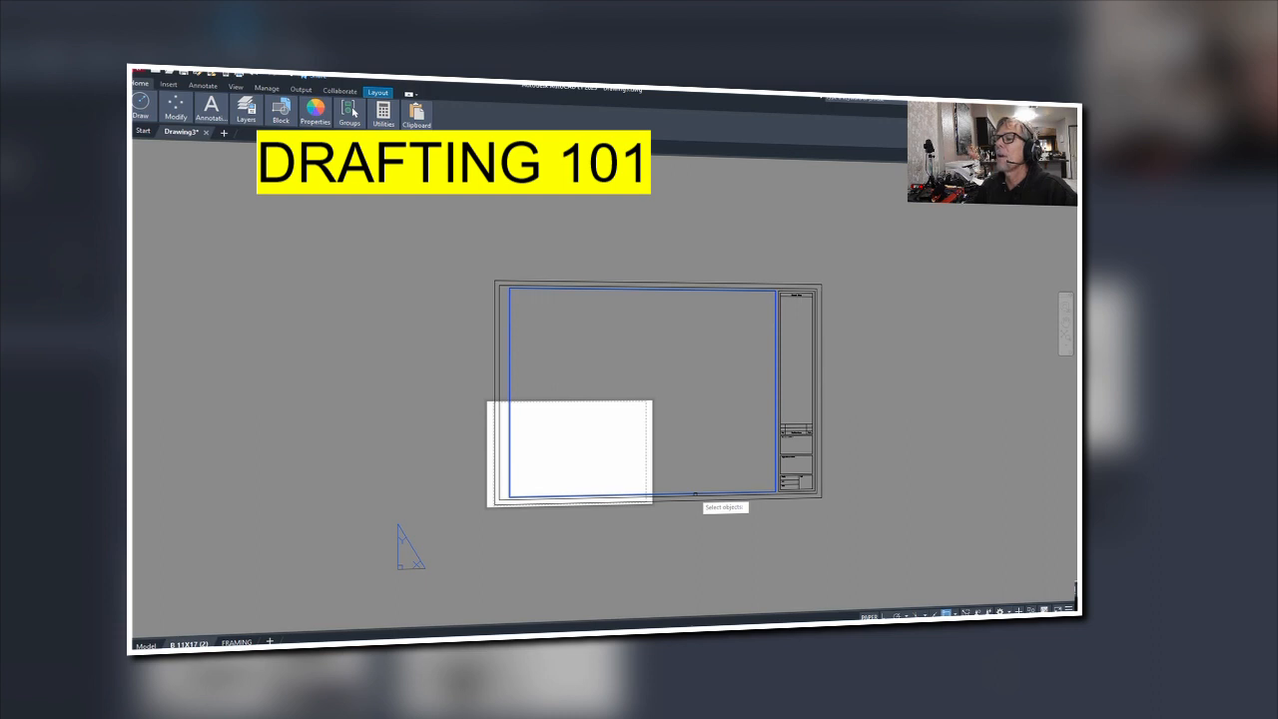
click(850, 288)
click(756, 454)
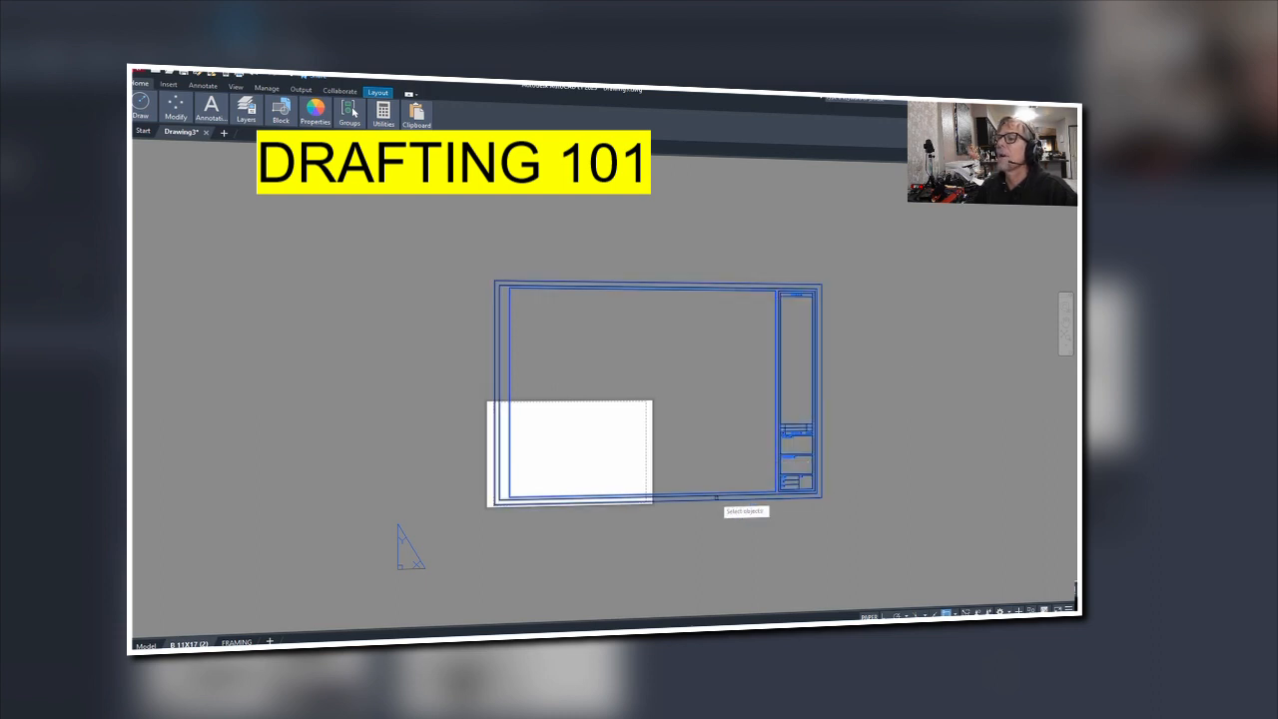
key(Return)
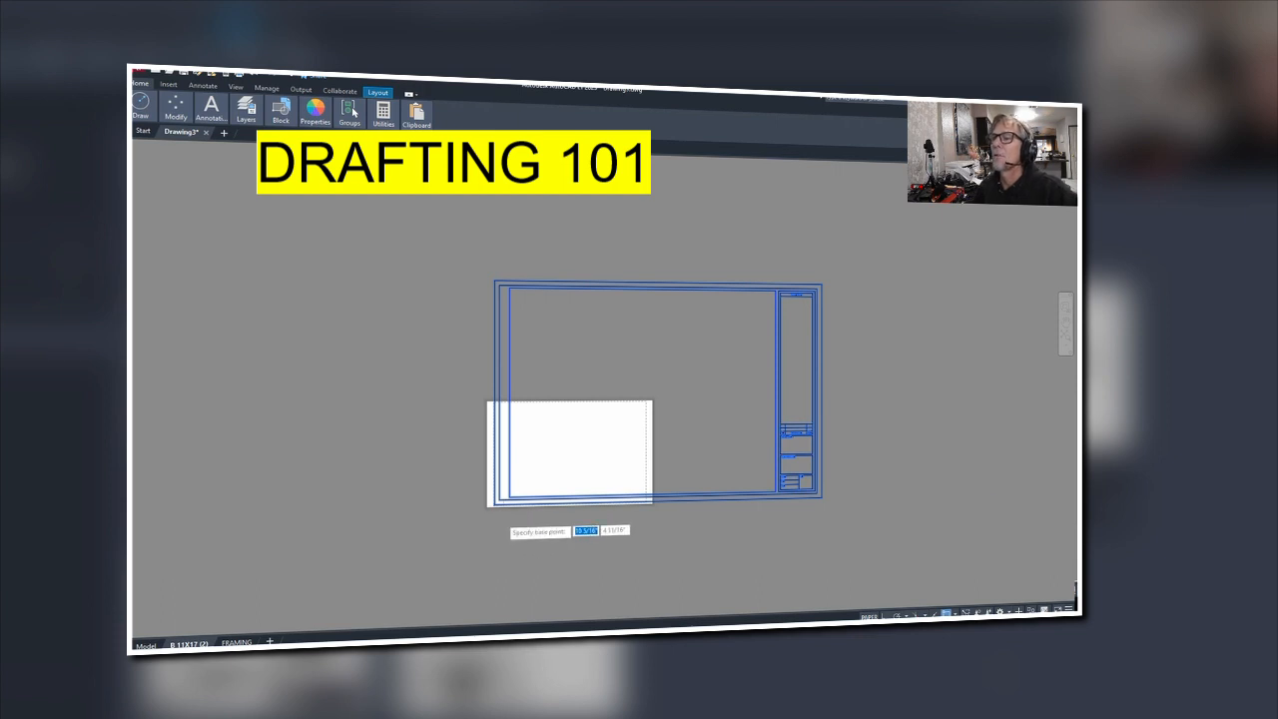
scroll(500, 517, up, 2)
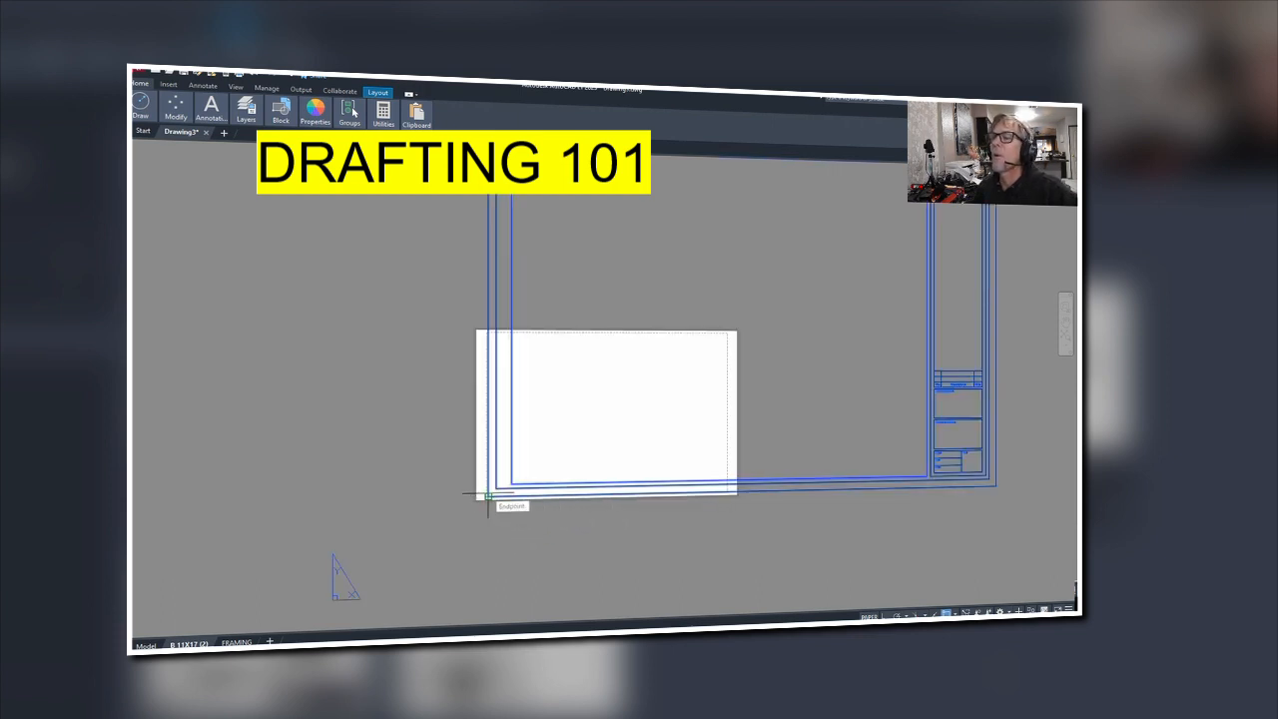
click(487, 495)
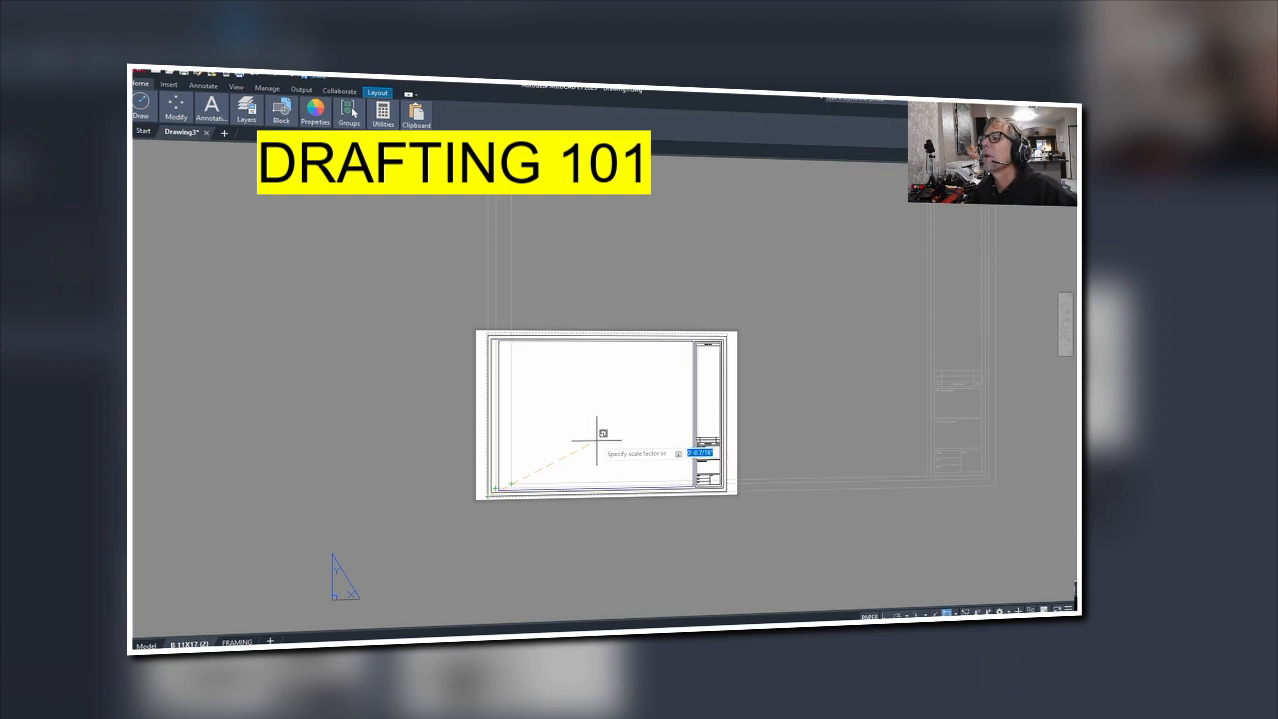
key(Escape)
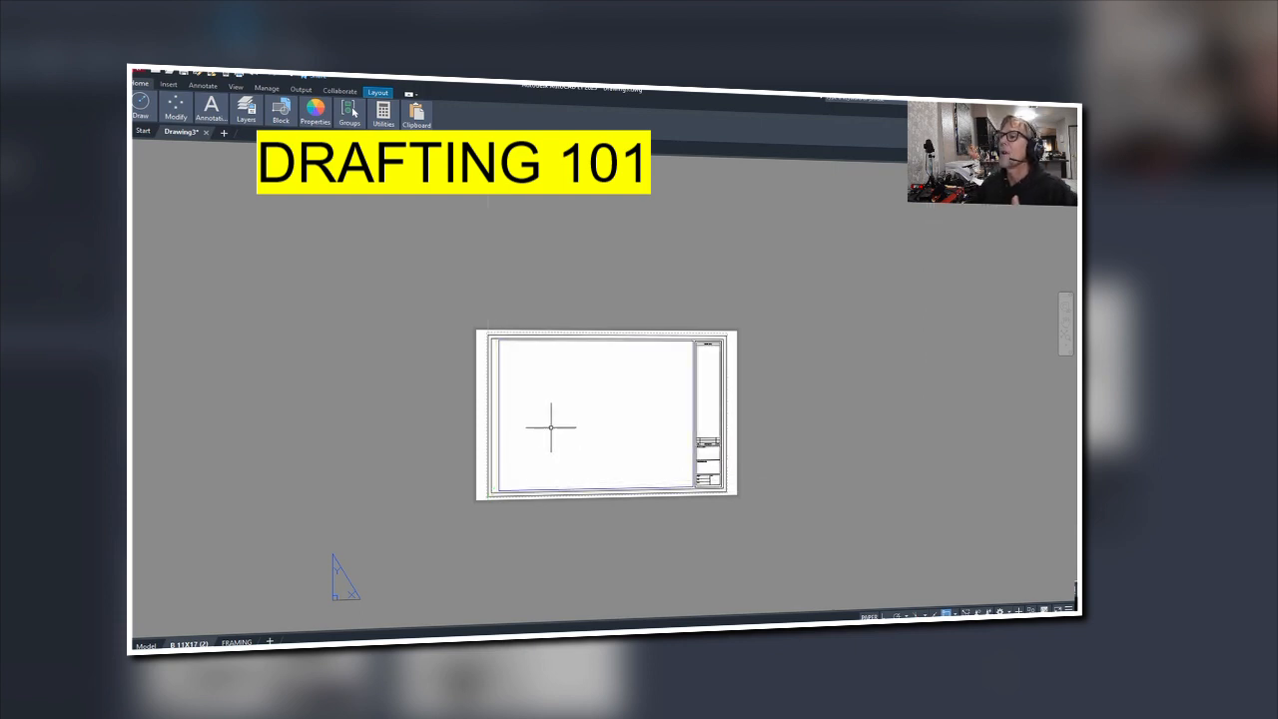
right_click(554, 523)
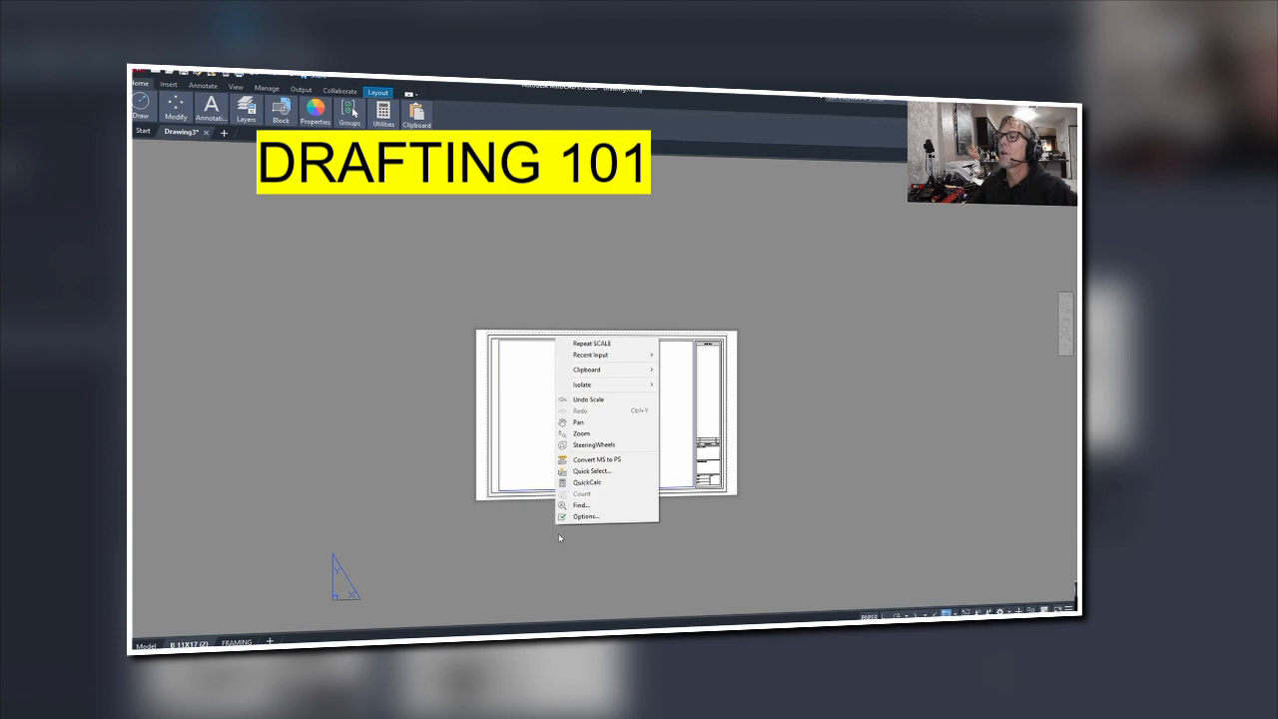
click(572, 547)
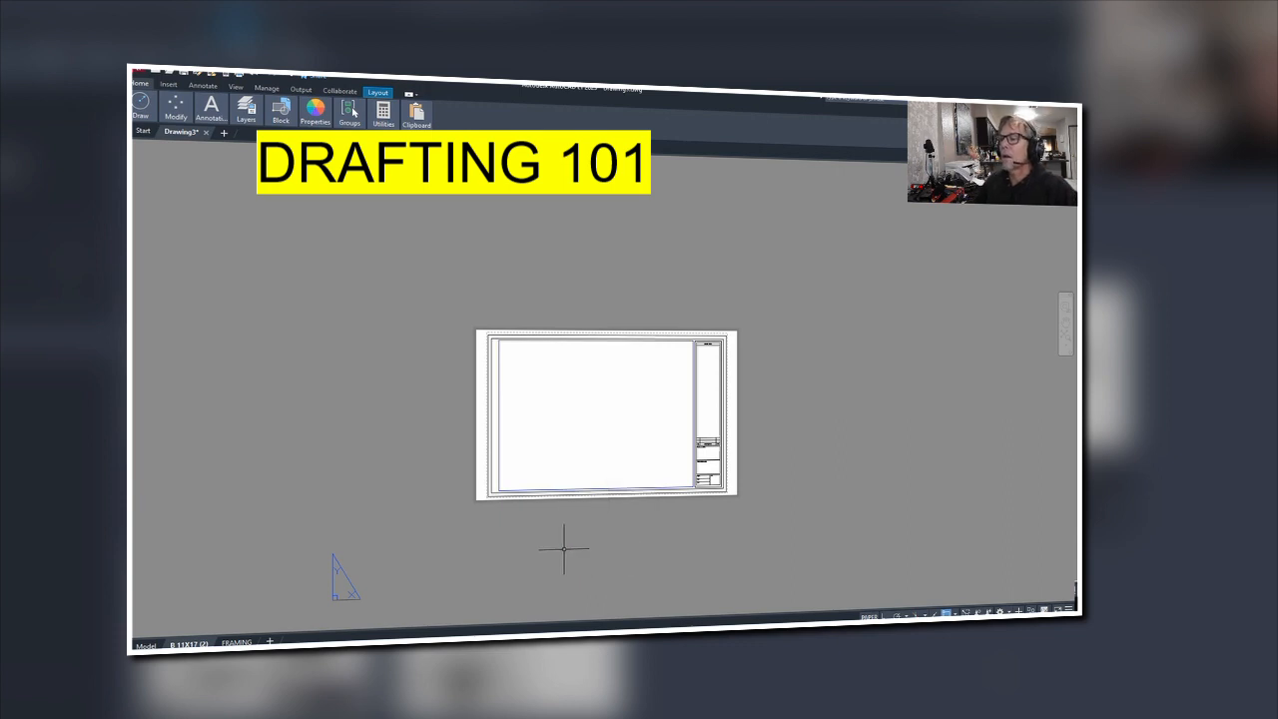
- Zoom to the layout's extents and examine the title block's fit on the sheet and its details up close
text(z)
key(Return)
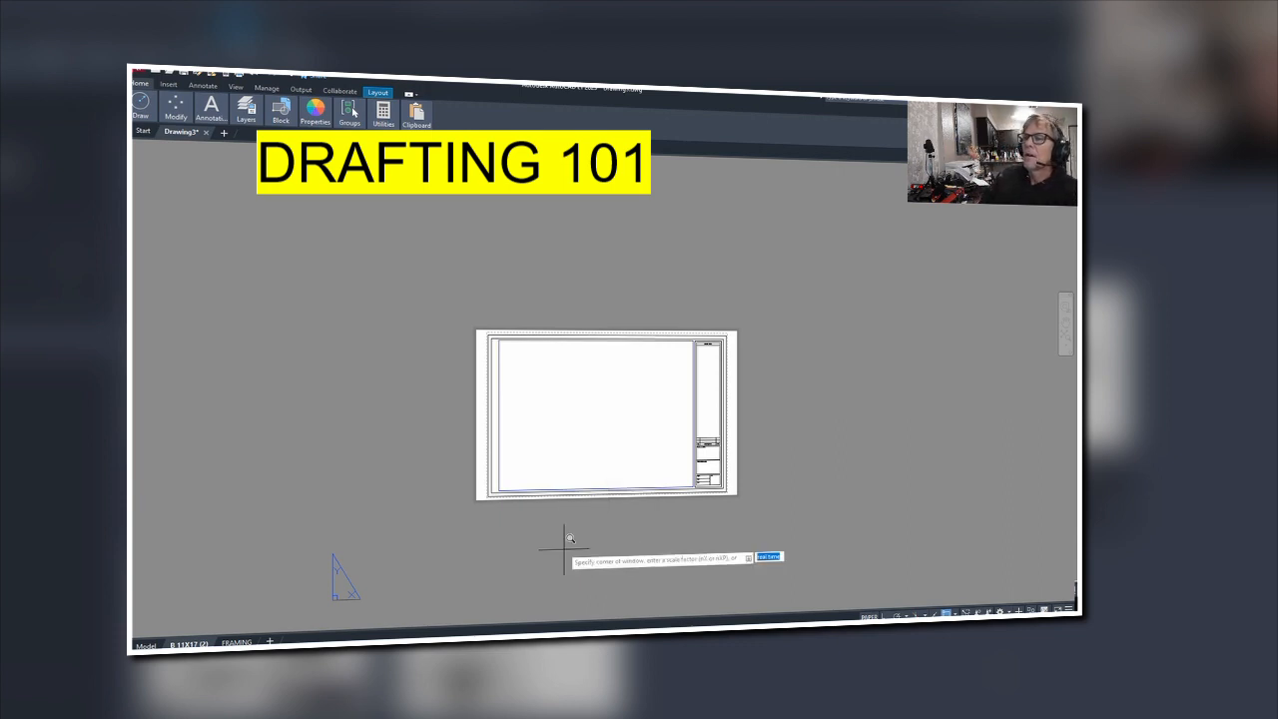
text(e)
key(Return)
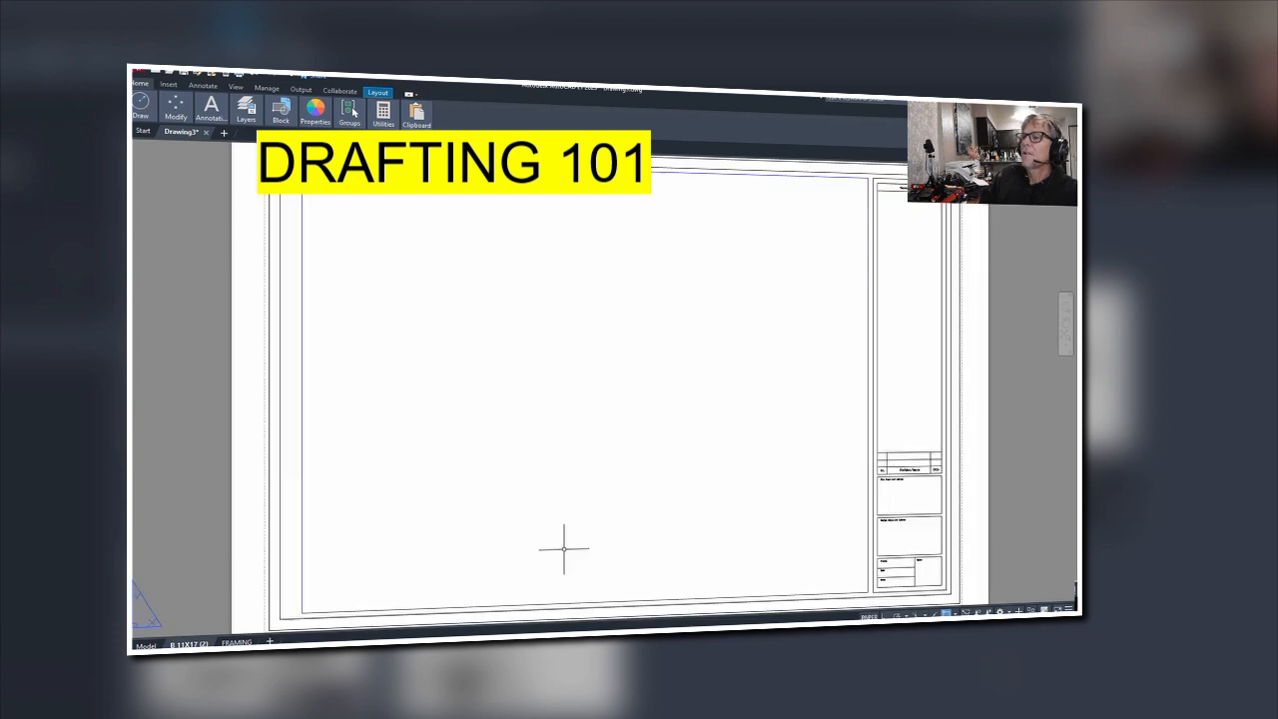
scroll(569, 517, down, 4)
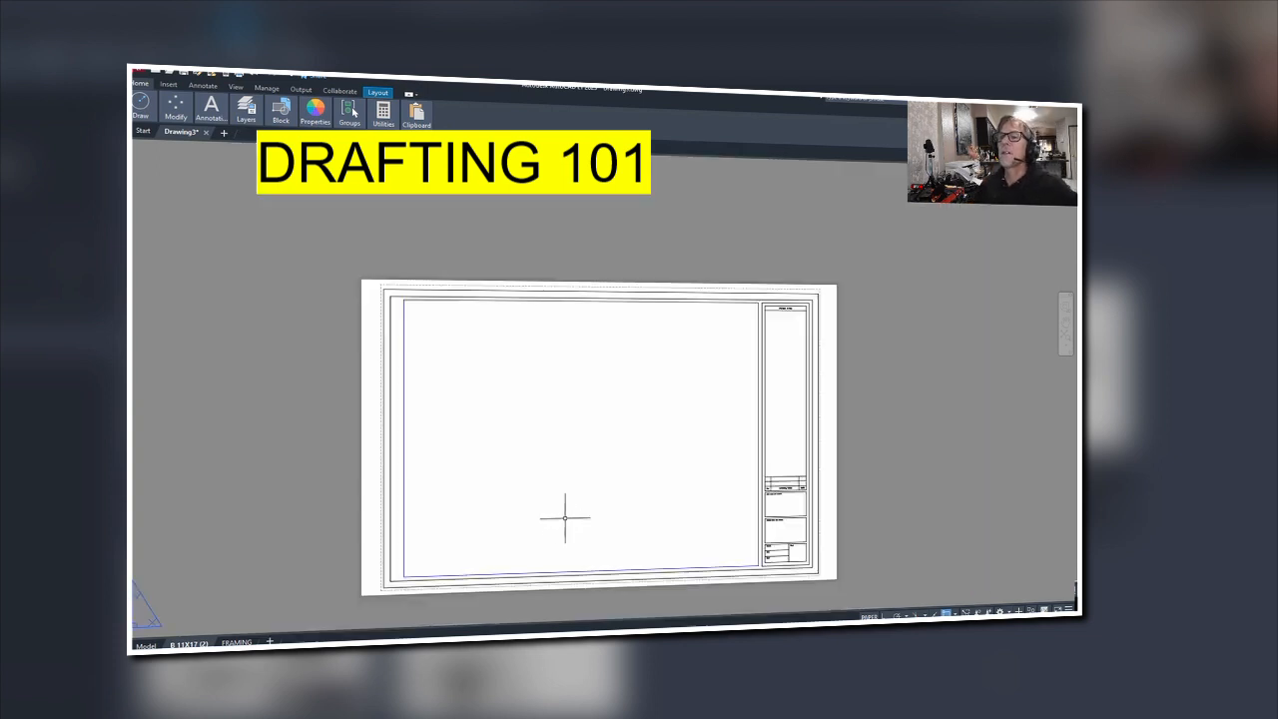
scroll(565, 518, up, 2)
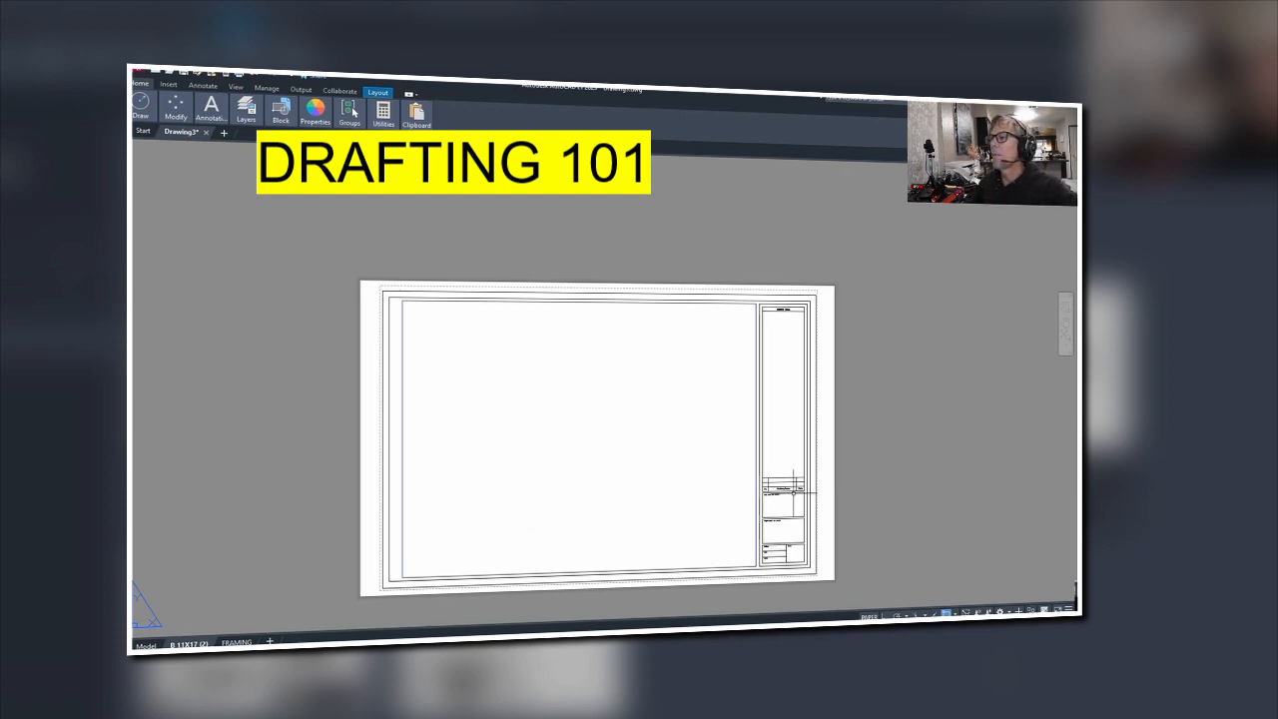
scroll(807, 549, up, 4)
scroll(799, 544, up, 4)
scroll(799, 544, down, 8)
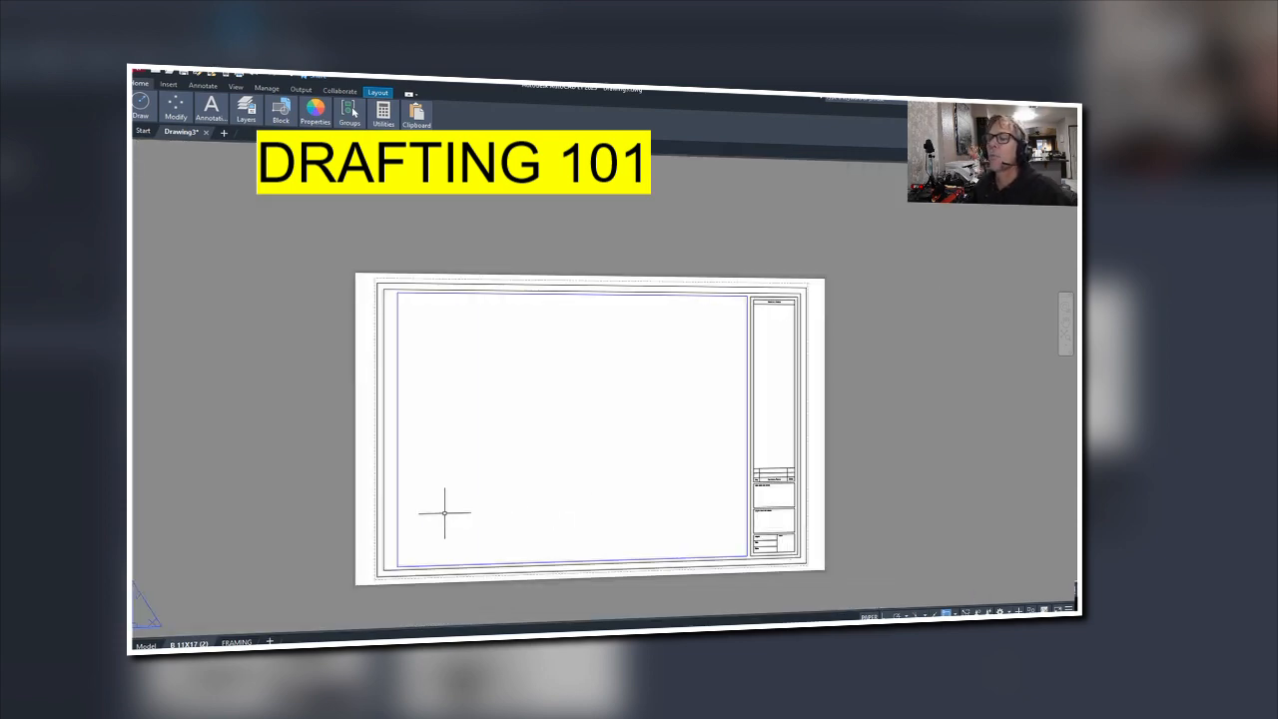